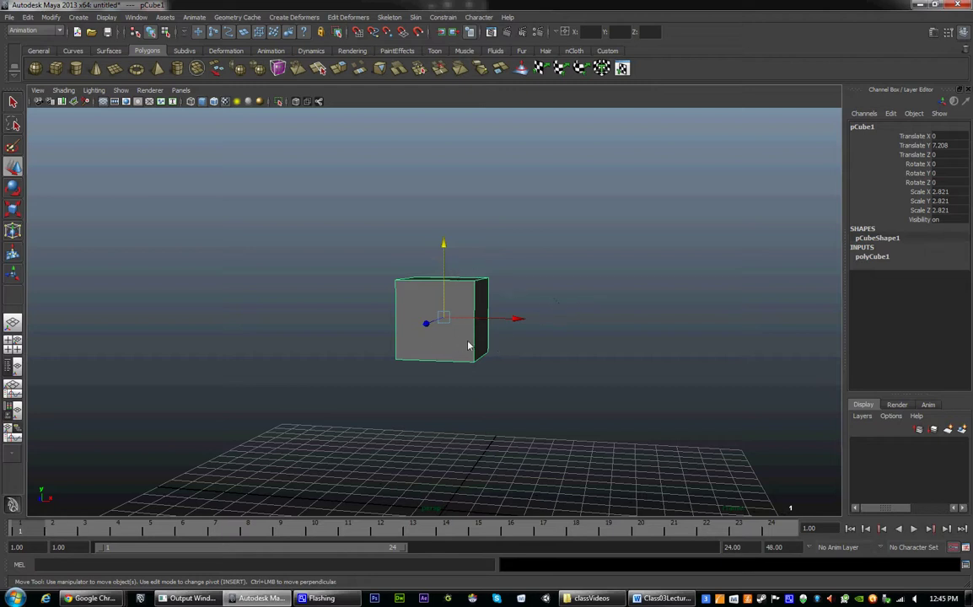
left_click_drag(535, 411, 435, 452, "alt")
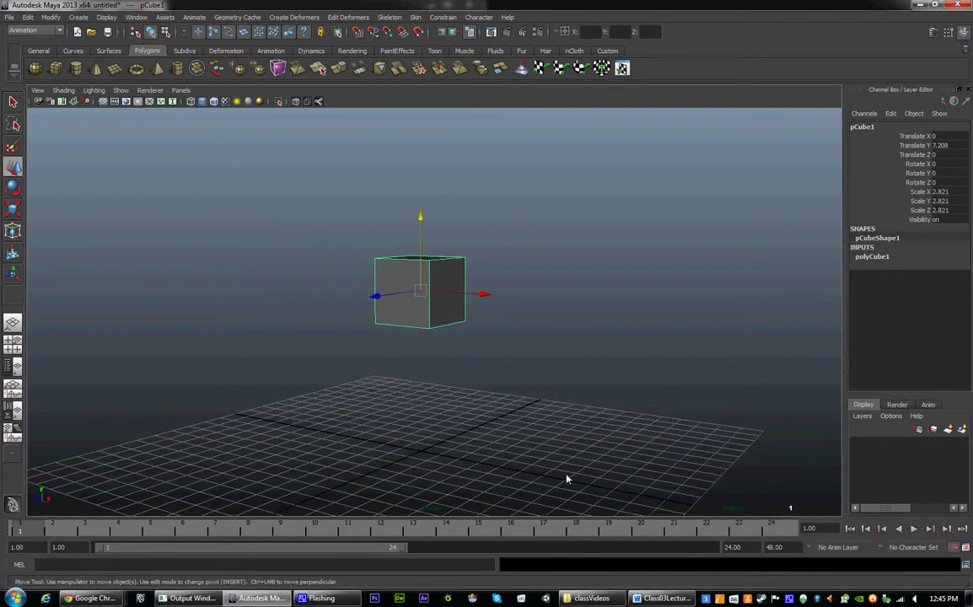
left_click_drag(448, 393, 478, 433, "alt")
right_click_drag(478, 433, 445, 373, "alt")
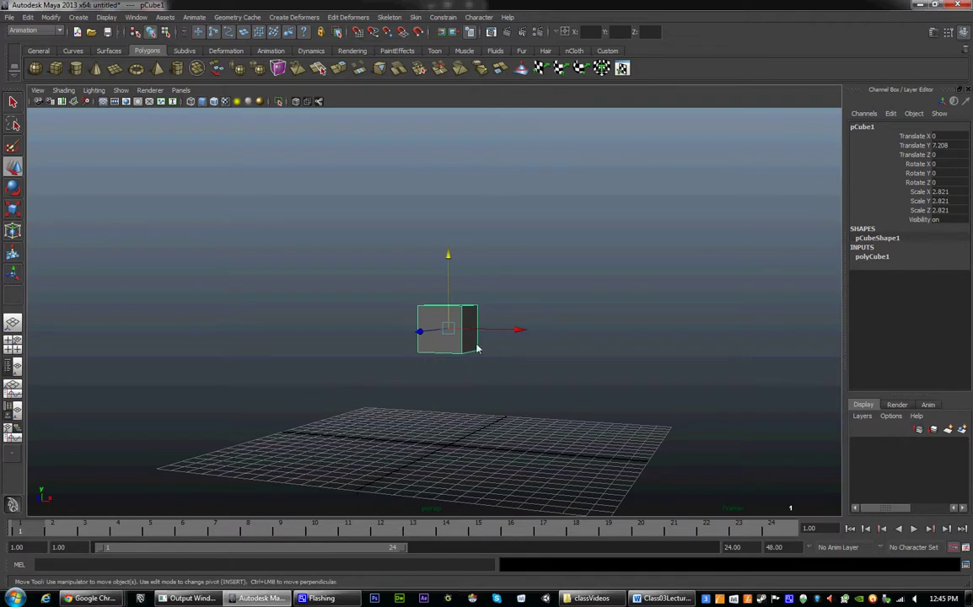
left_click_drag(492, 447, 528, 392, "alt")
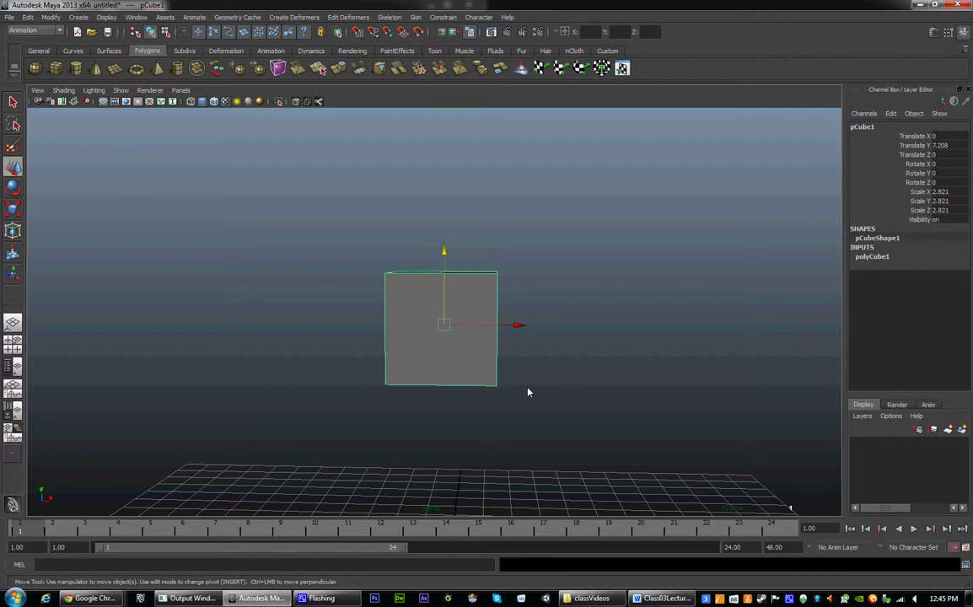
Step: Set the cube's width subdivisions to 2 in its polyCube1 creation inputs
left_click(875, 257)
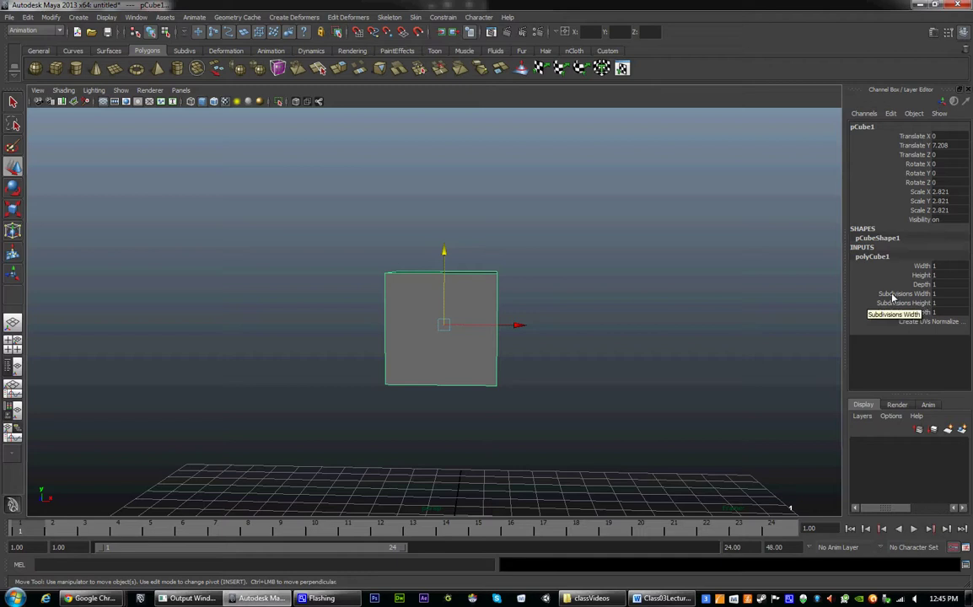
left_click(892, 295)
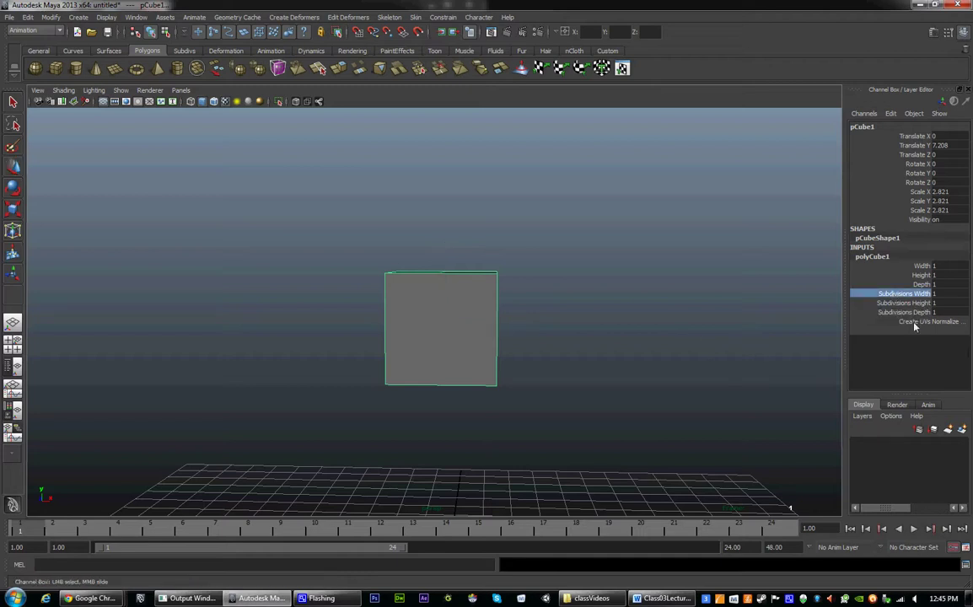
left_click(944, 295)
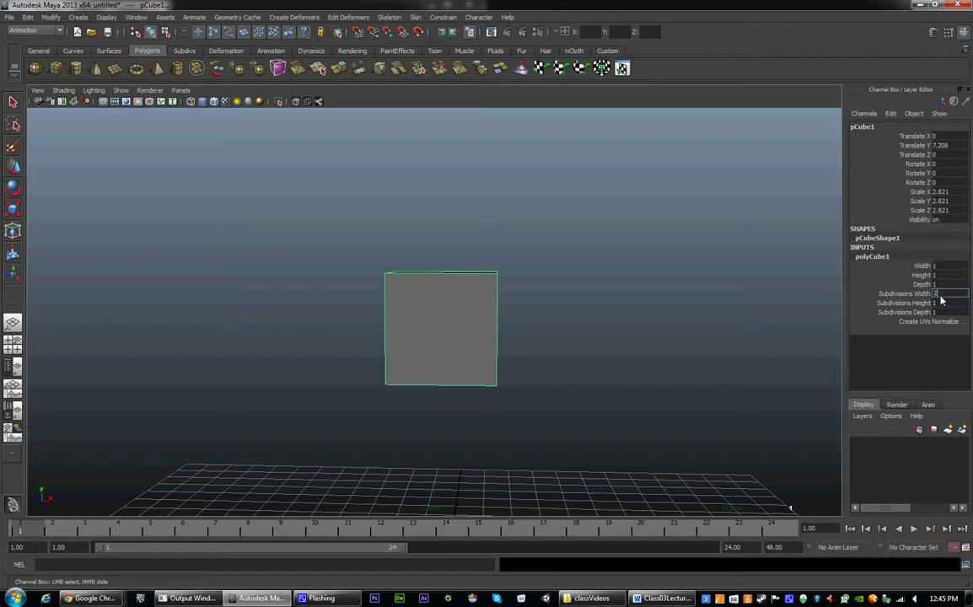
key("Return")
left_click_drag(471, 360, 447, 348, "alt")
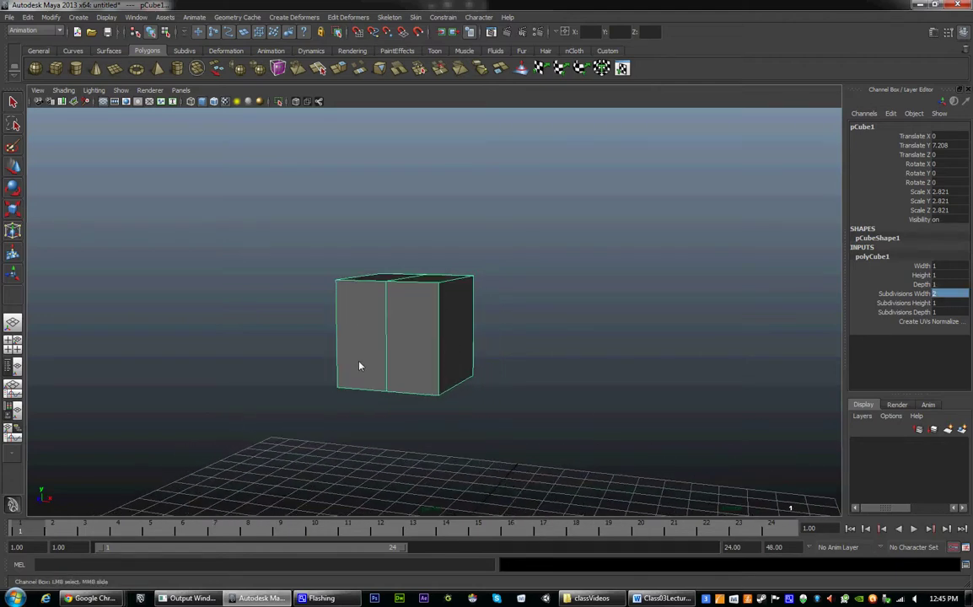
Step: Delete all faces of the cube's left half, on the negative X side of the centre edge loop
left_click_drag(421, 262, 482, 373, "alt")
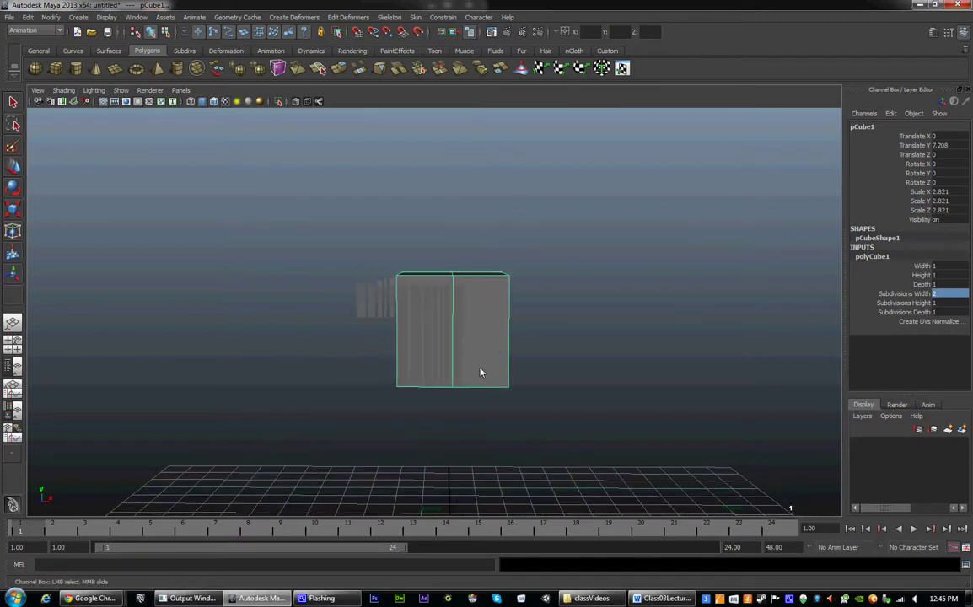
right_click(499, 337)
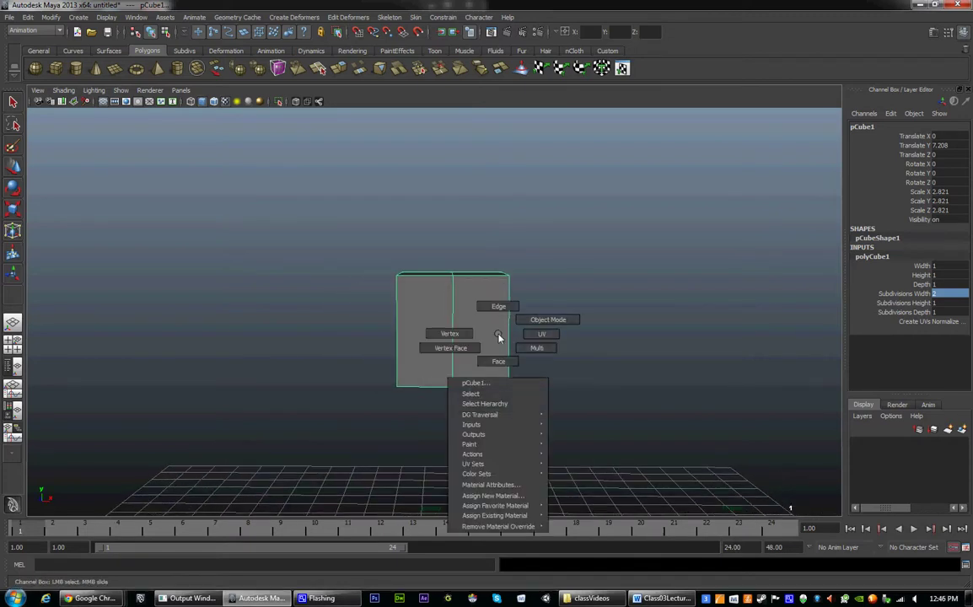
left_click(498, 361)
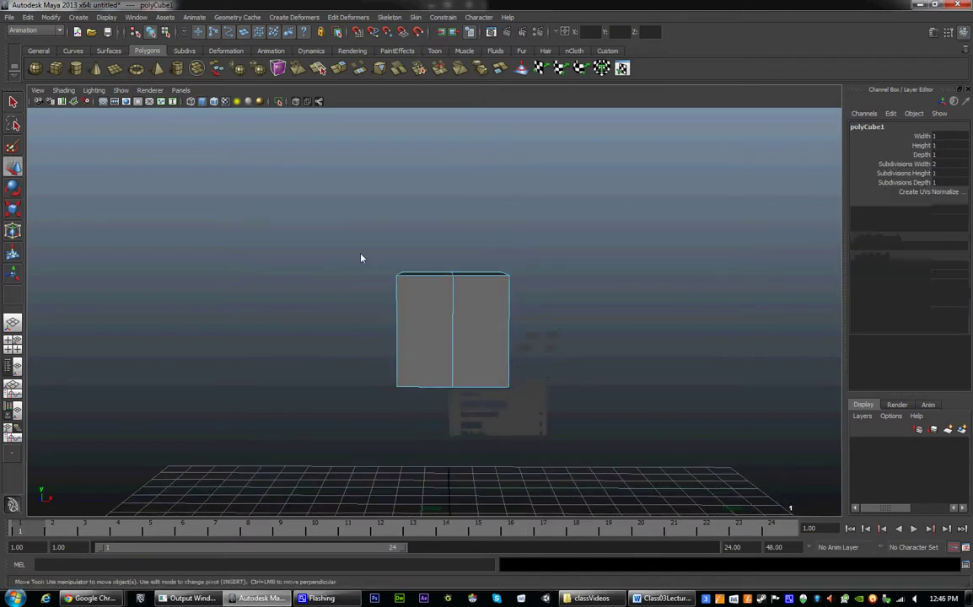
left_click_drag(361, 266, 446, 434)
key("w")
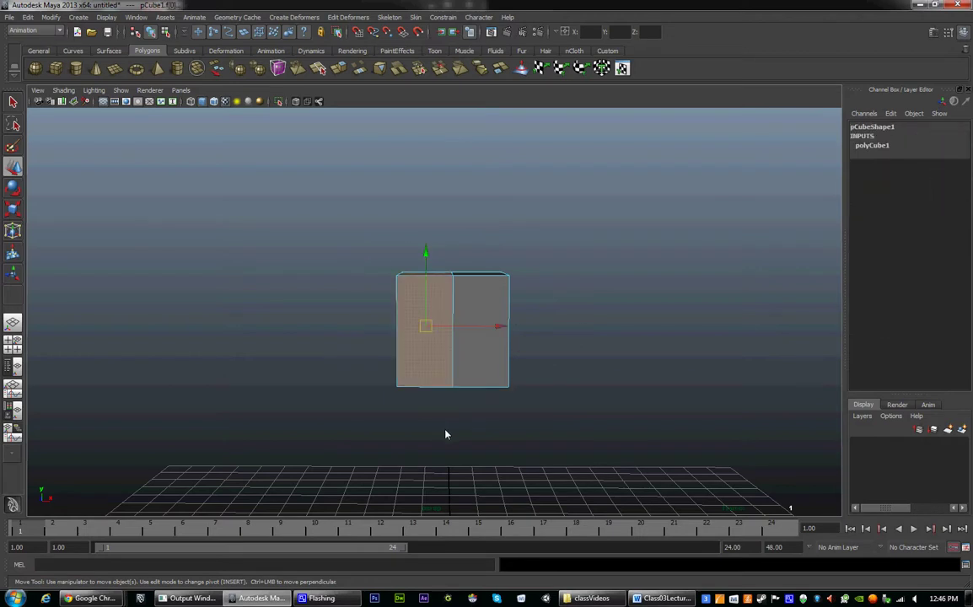
key("Delete")
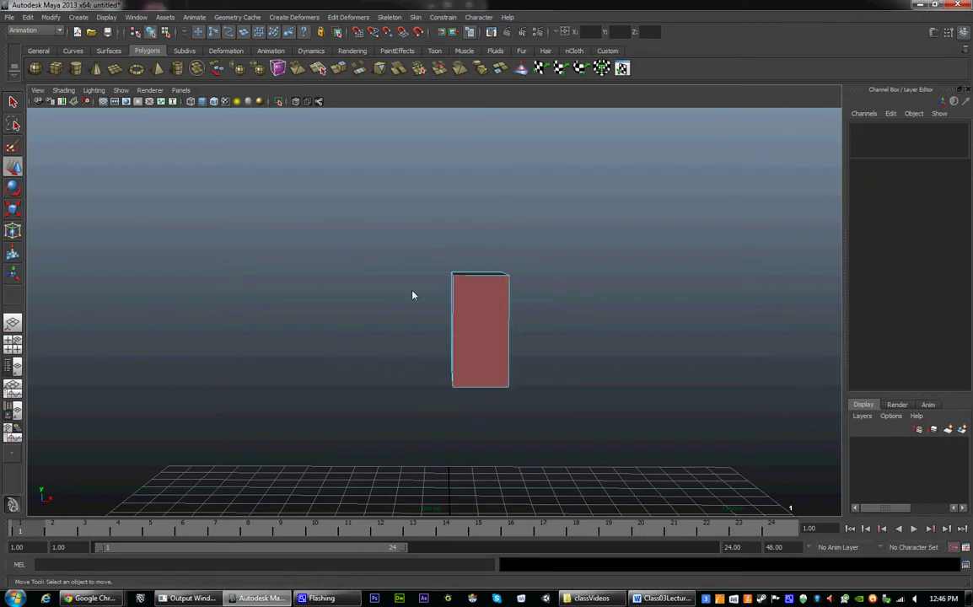
Step: Return to object mode and use Duplicate Special to mirror the remaining half as one instance with X scale -1
left_click_drag(432, 330, 514, 335, "alt")
right_click_drag(514, 335, 567, 318)
left_click_drag(516, 328, 674, 341, "alt")
left_click_drag(426, 368, 517, 397, "alt")
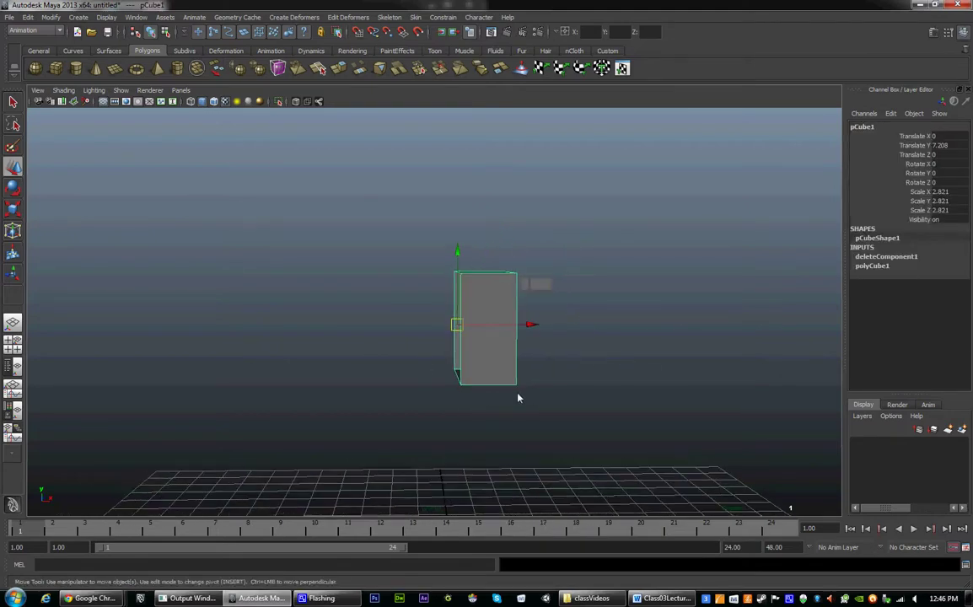
left_click(29, 18)
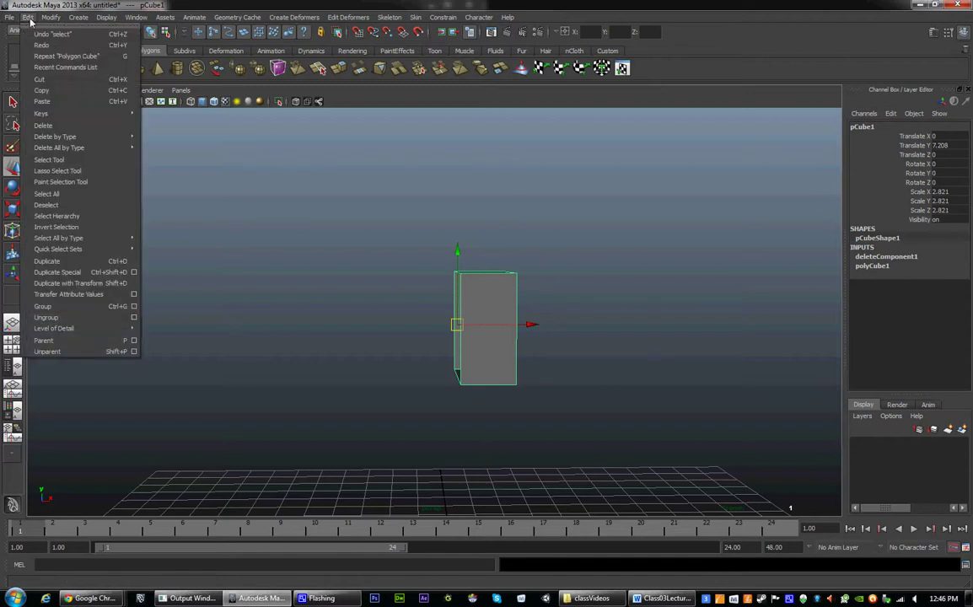
left_click(134, 272)
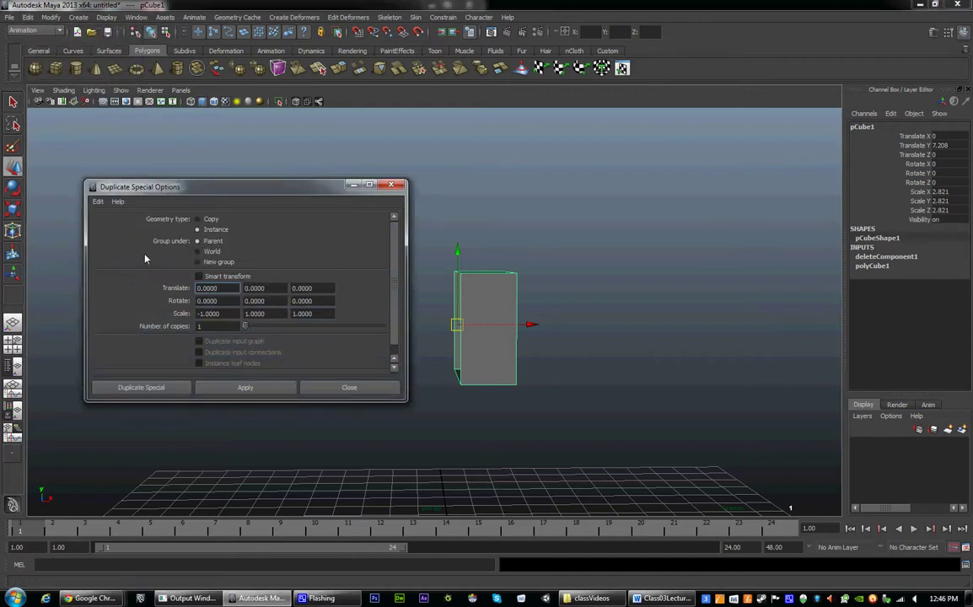
left_click_drag(219, 186, 194, 188)
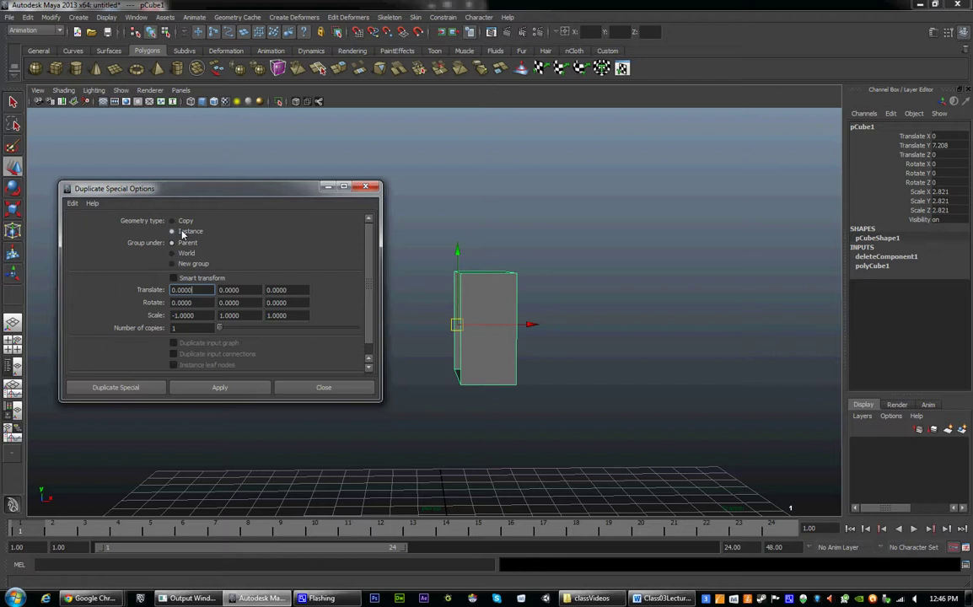
left_click(172, 316)
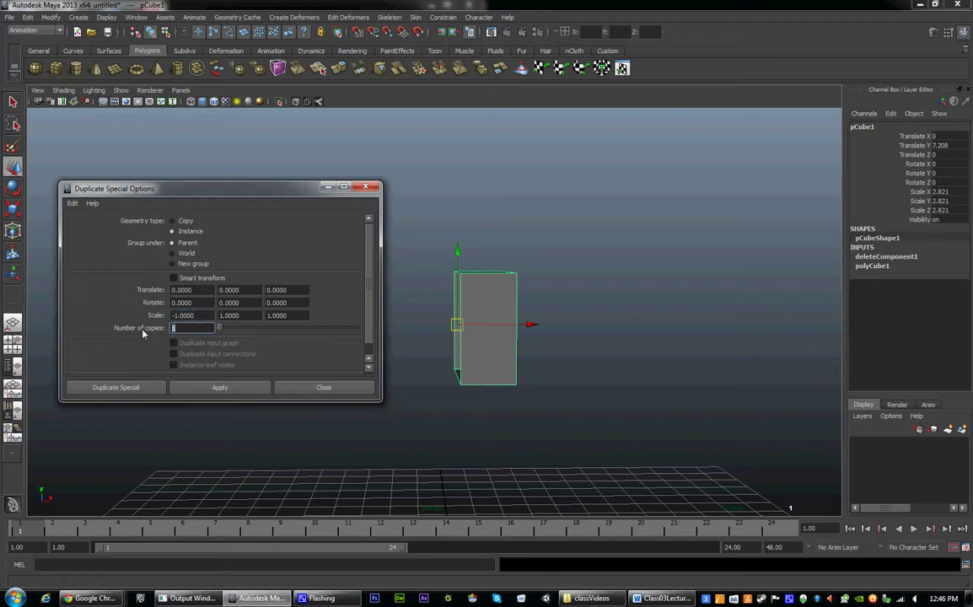
left_click(242, 390)
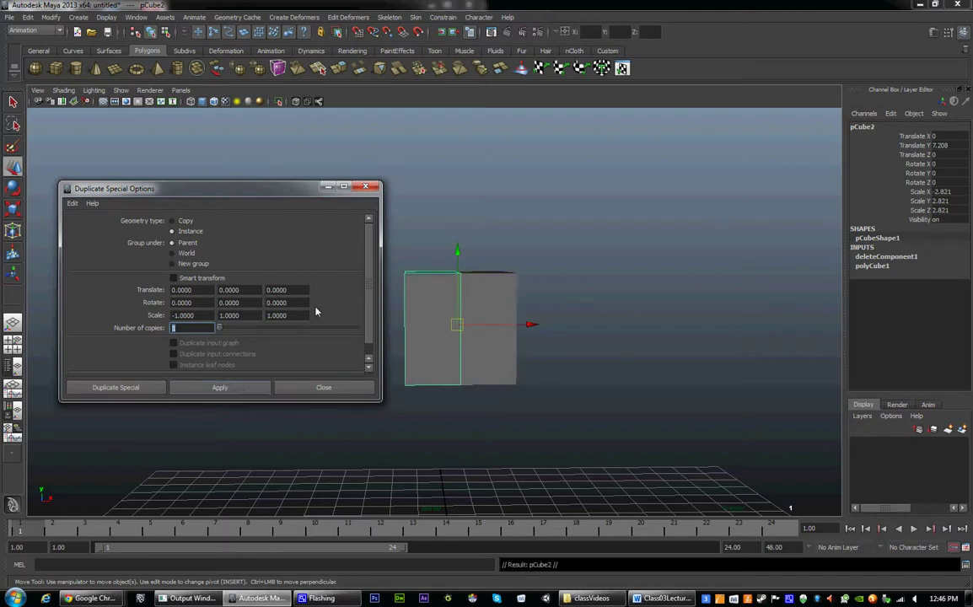
left_click(367, 186)
Step: Test the mirroring by moving the original half's upper and lower outer front vertices outward, undoing each move
left_click(509, 291)
right_click(509, 292)
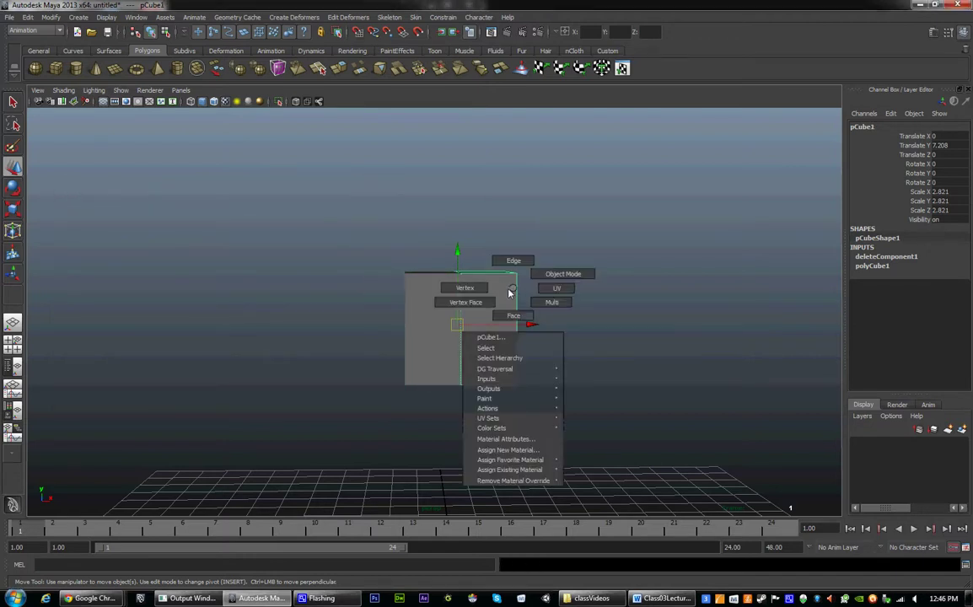
left_click(517, 275)
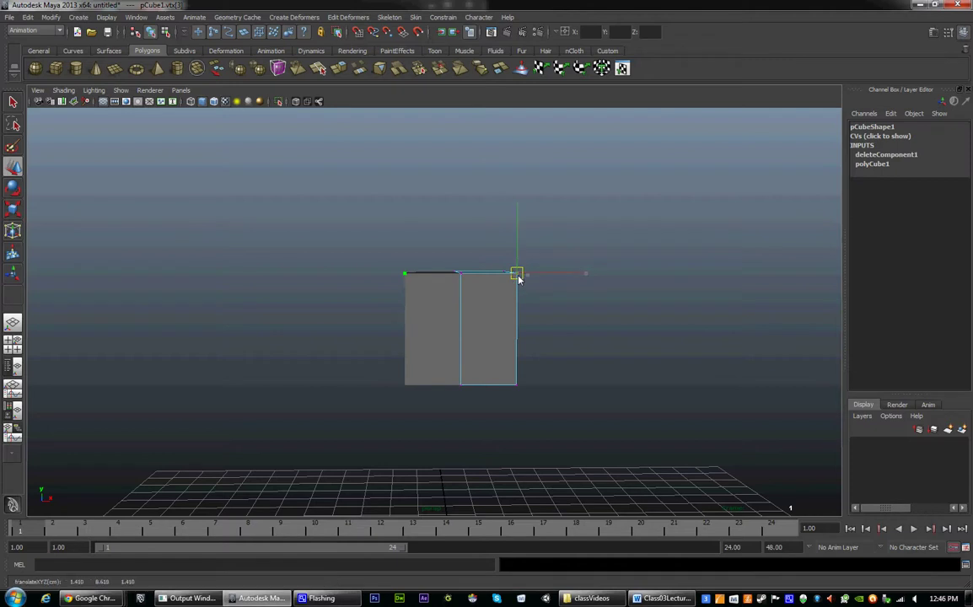
left_click_drag(518, 279, 540, 267)
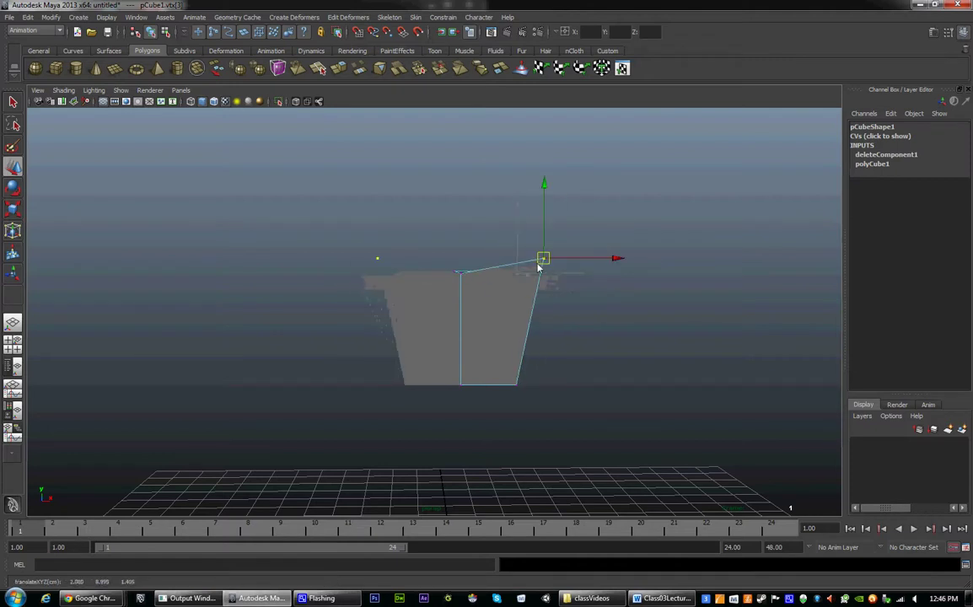
key("ctrl+z")
left_click(515, 385)
left_click_drag(514, 385, 548, 379)
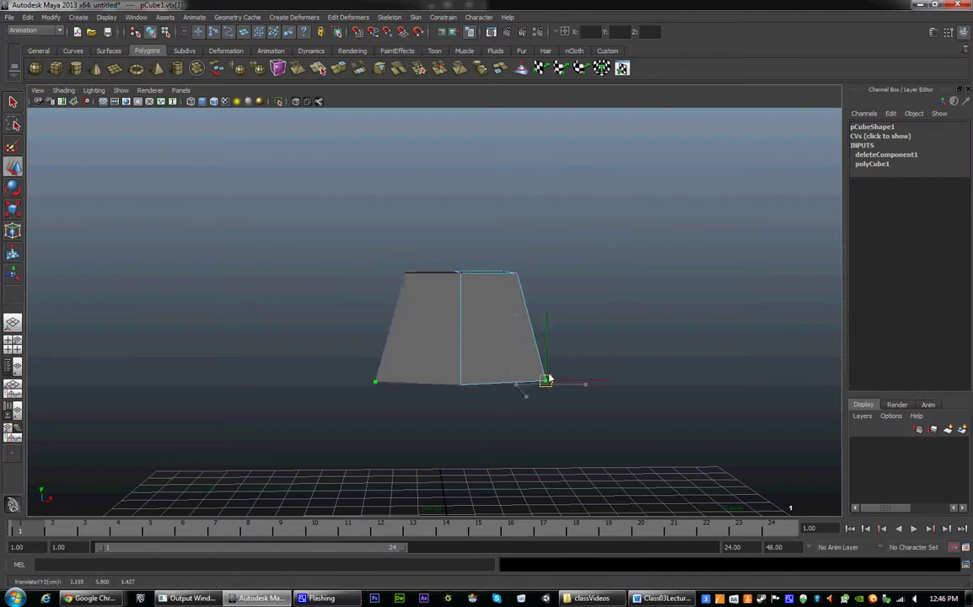
key("ctrl+z")
left_click(504, 322)
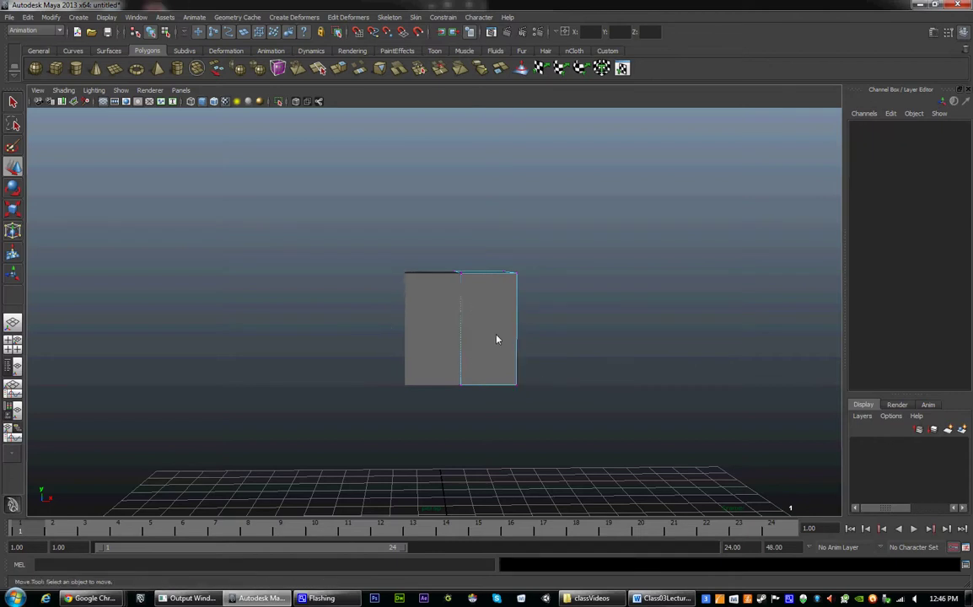
Step: Switch the original half to edge mode and select its outer front vertical edge
right_click(493, 338)
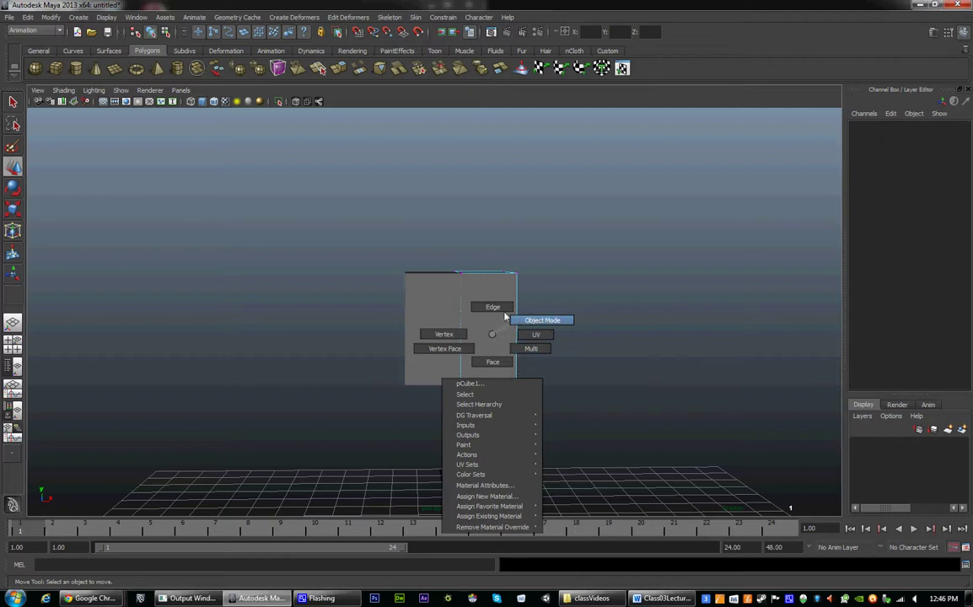
right_click_drag(494, 308, 493, 307)
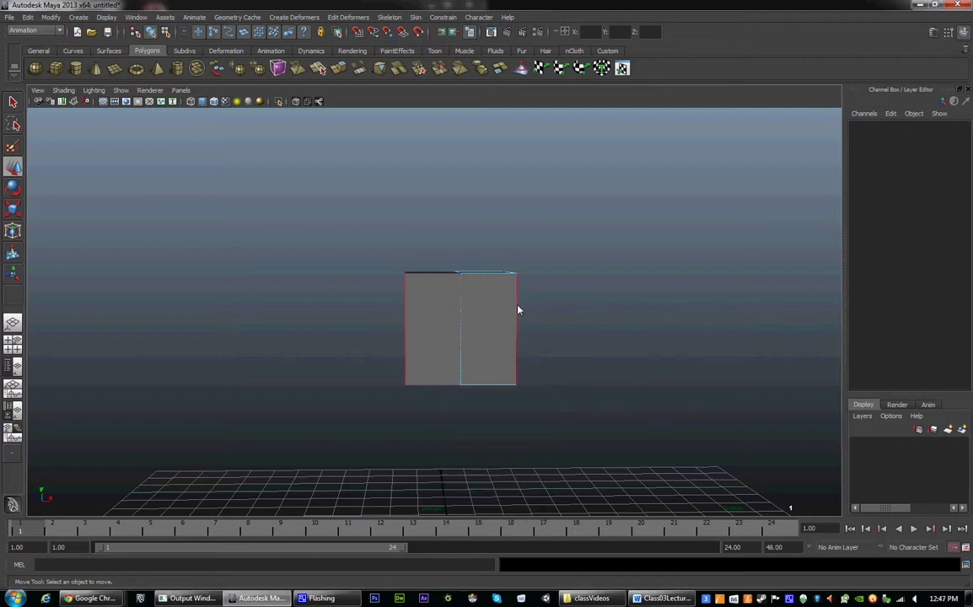
left_click(512, 329)
left_click_drag(514, 331, 462, 284)
key("ctrl+z")
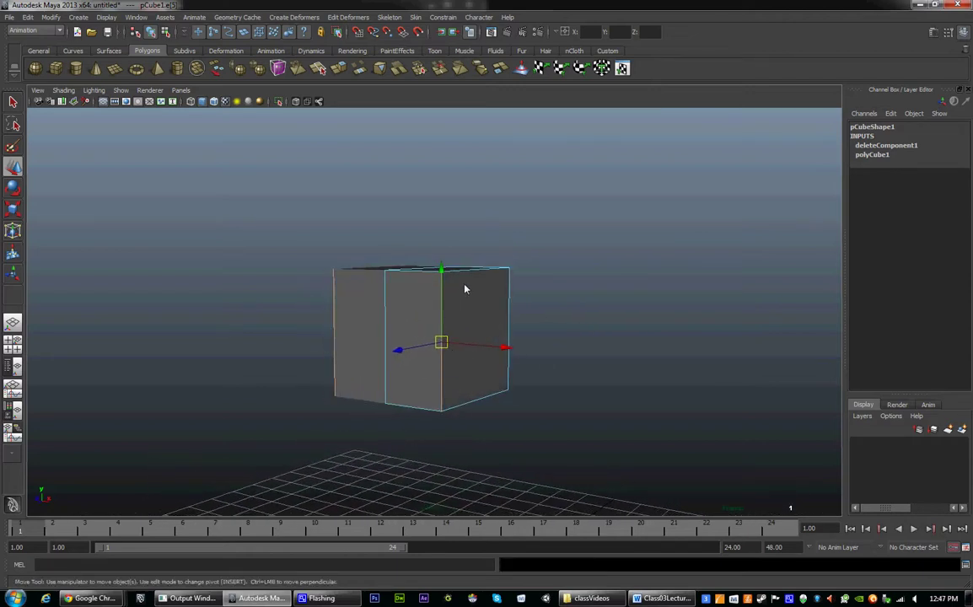
Step: Move the original half's outer bottom vertices inward along X in vertex mode, tapering the shape toward its base
mouse_move(463, 284)
right_mouse_down()
mouse_move(498, 272)
mouse_move(474, 296)
right_mouse_up()
left_click_drag(474, 297, 528, 318, "alt")
right_click_drag(529, 306, 482, 306)
left_click_drag(547, 317, 531, 328, "alt")
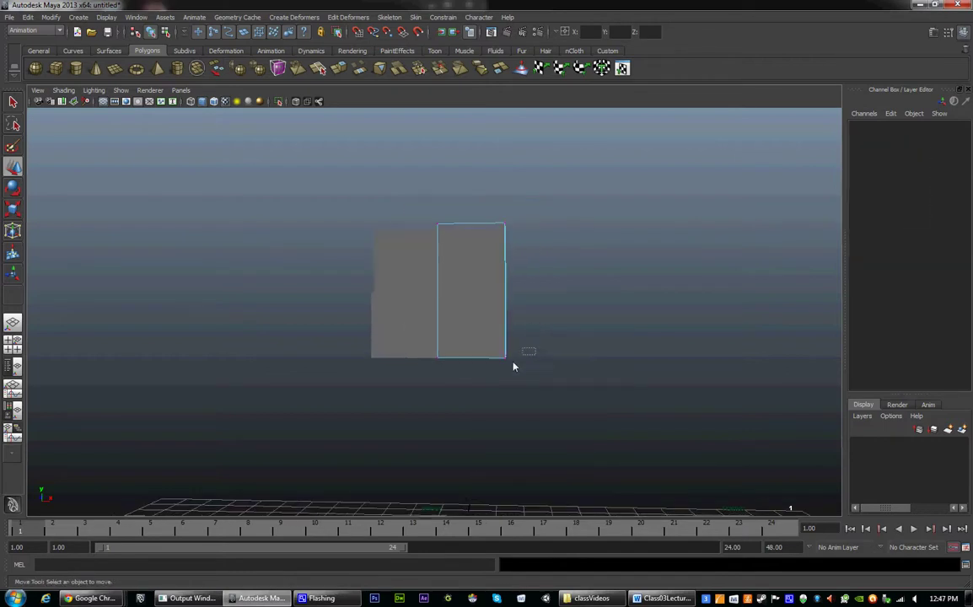
left_click(515, 362)
left_click_drag(581, 358, 422, 347)
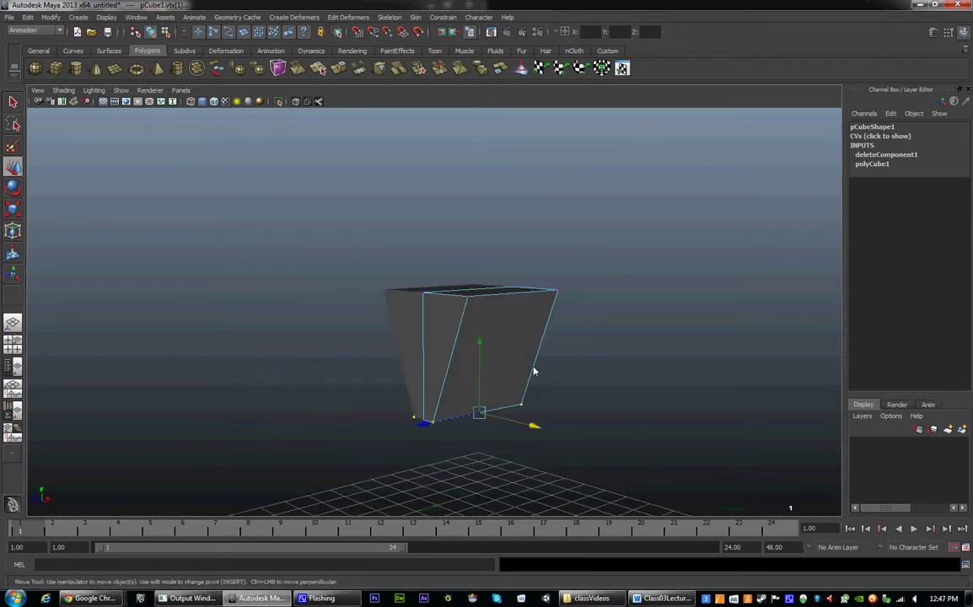
left_click_drag(534, 371, 528, 388, "alt")
Step: Switch to the four-view layout, frame the model in the front and side views, and display both shaded
key("space")
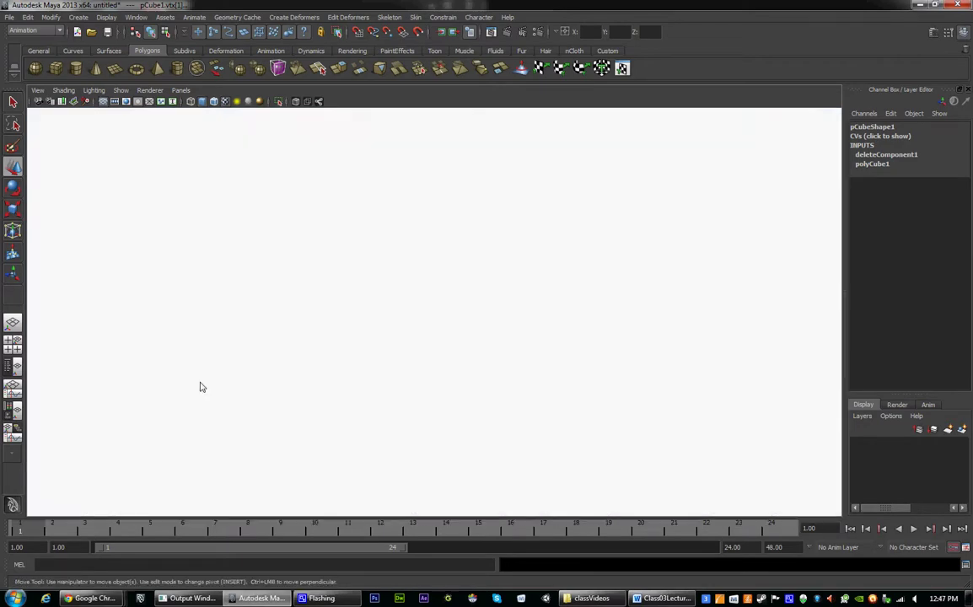
middle_click_drag(376, 395, 328, 443, "alt")
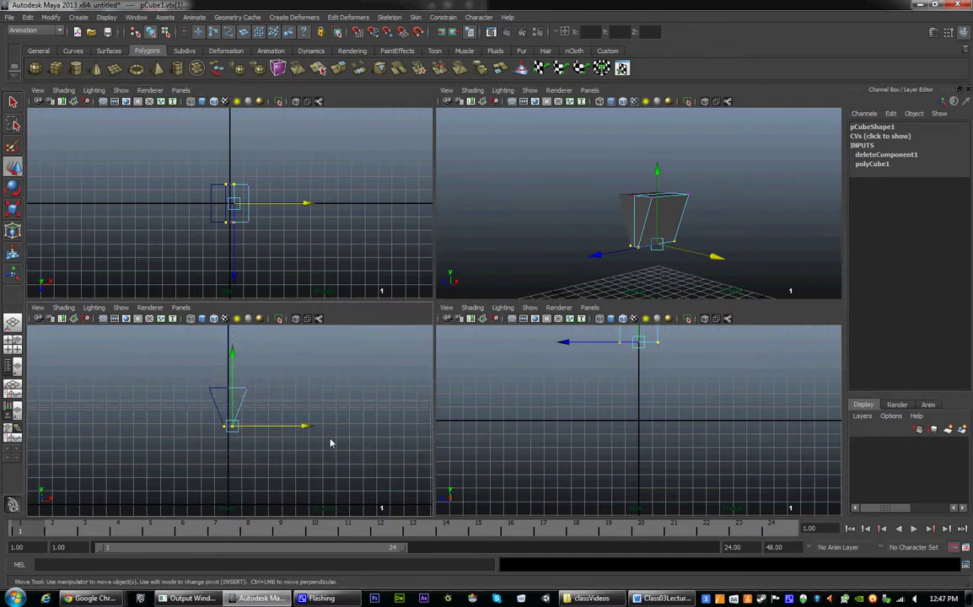
middle_click_drag(603, 379, 609, 456, "alt")
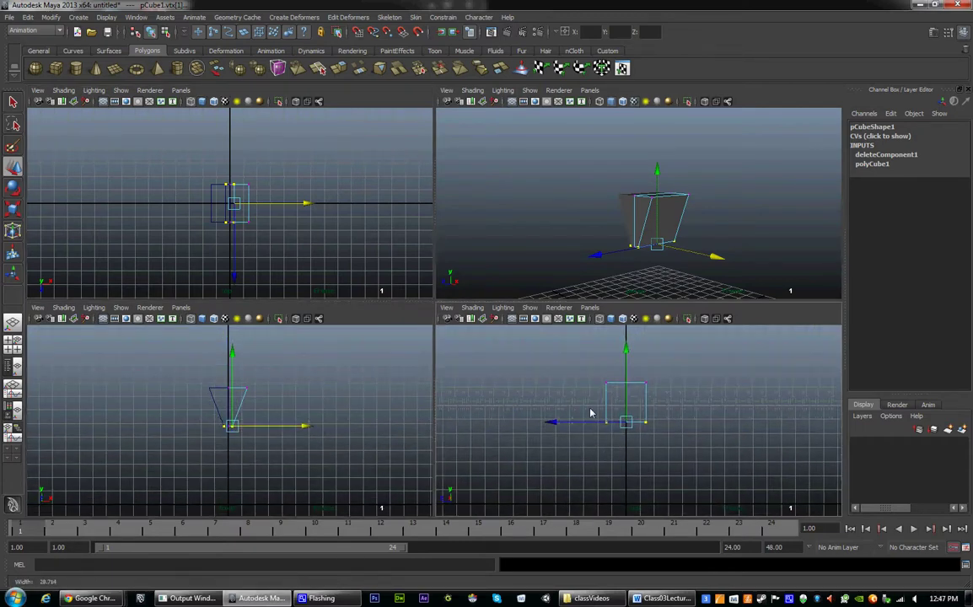
right_click_drag(590, 412, 728, 448, "alt")
middle_click_drag(638, 427, 637, 452, "alt")
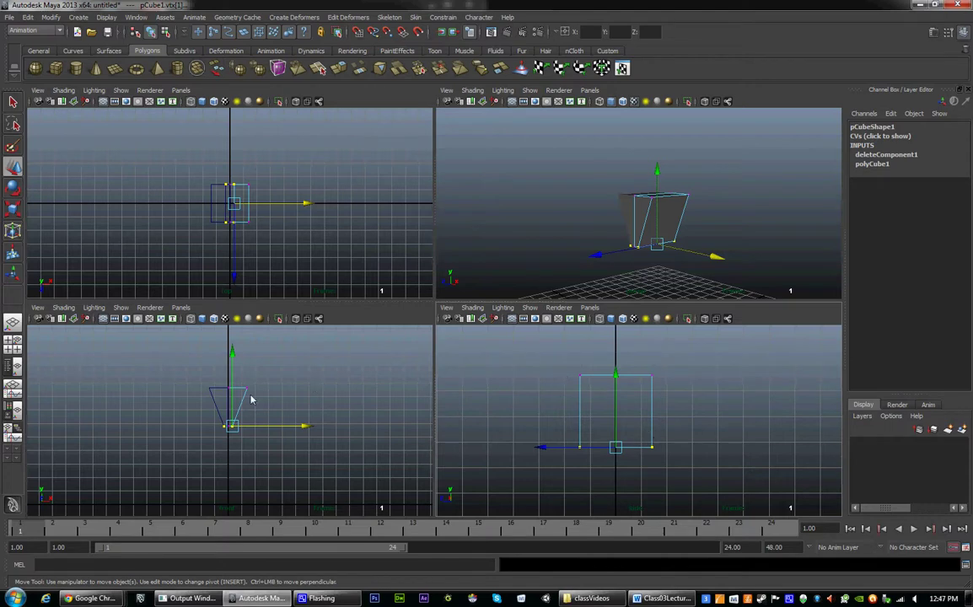
key("5")
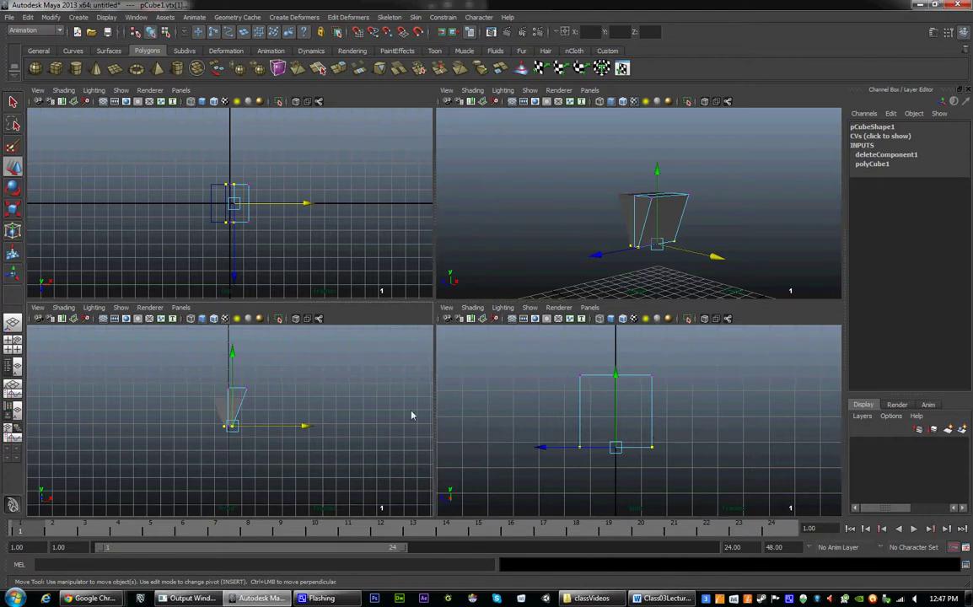
key("5")
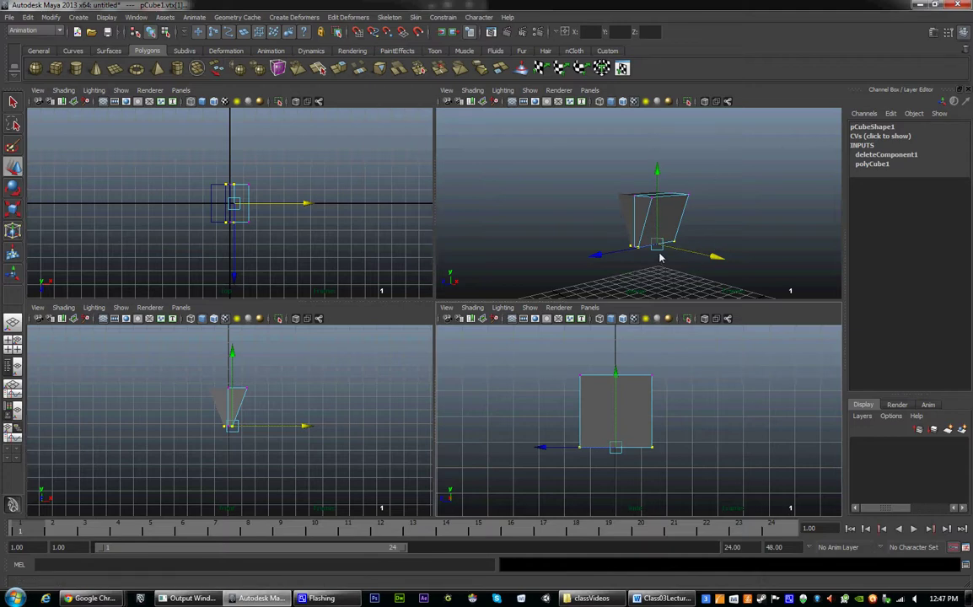
Step: Move the original half's outer top vertices outward along X in the front view to widen the top
left_click_drag(270, 375, 241, 401)
left_click_drag(316, 389, 326, 394)
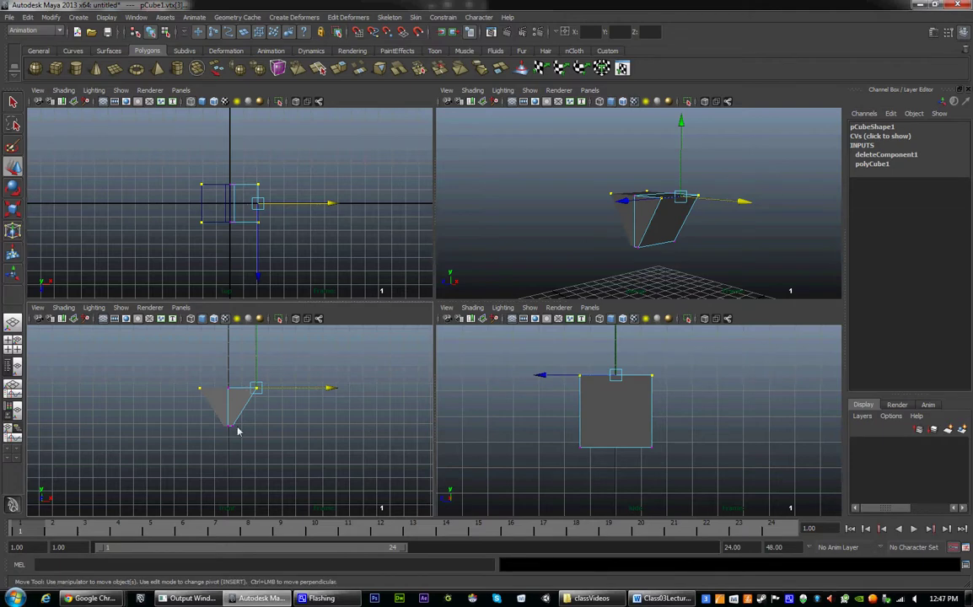
Step: Select the bottom vertices on the centre seam in the front view and move them slightly down along Y
scroll(253, 430, "up", 5)
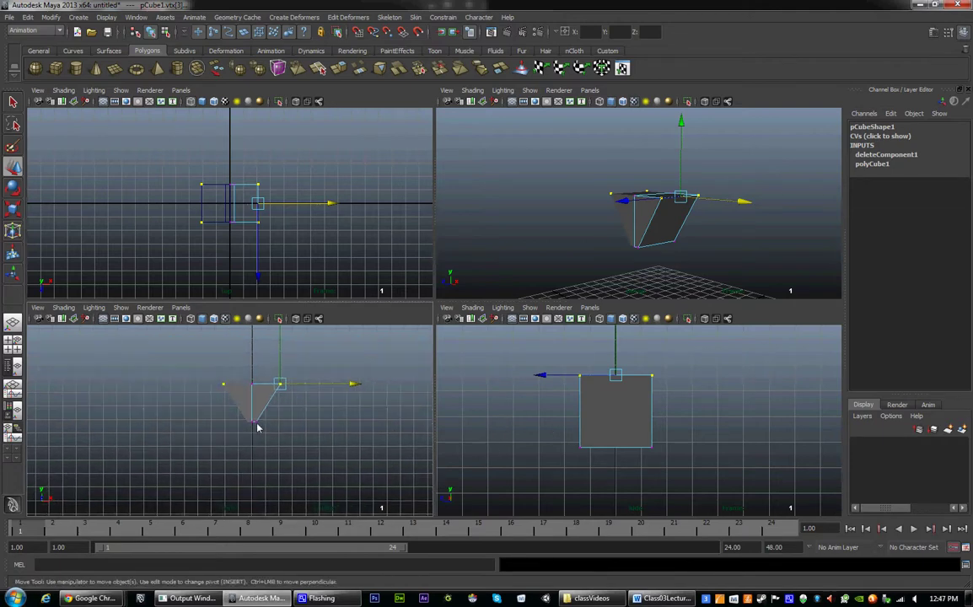
left_click_drag(299, 445, 296, 440)
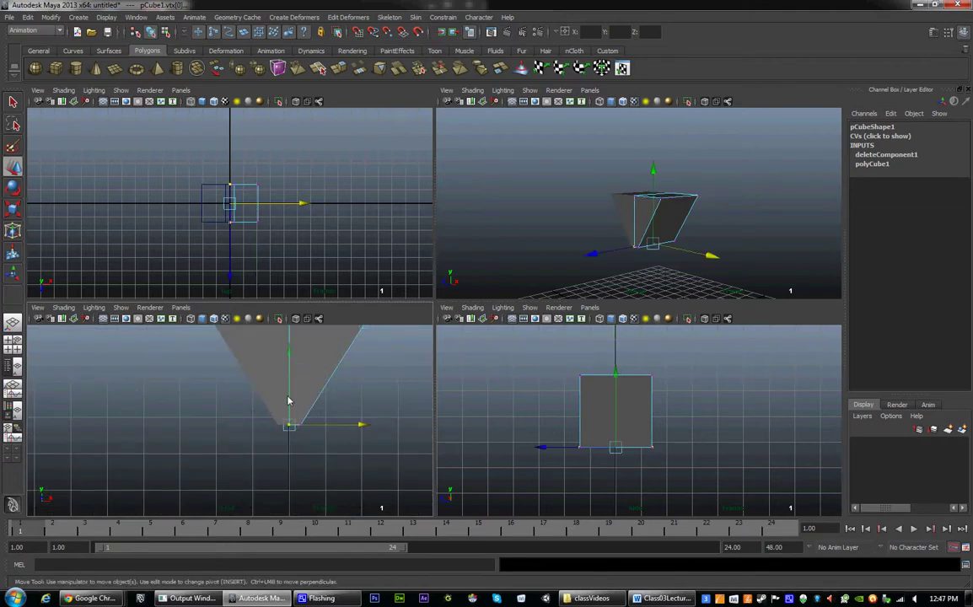
left_click(291, 408)
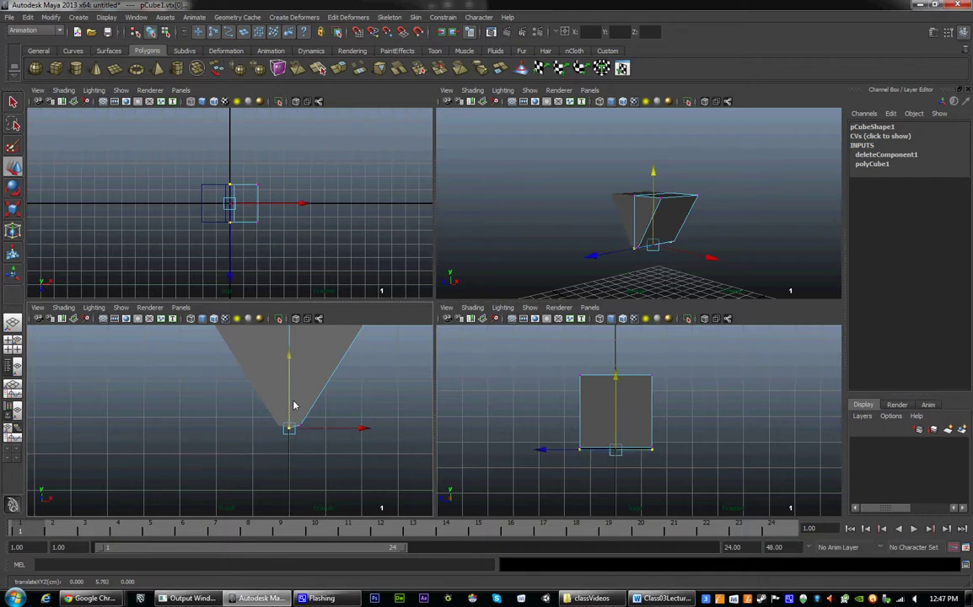
Step: In the side view, shift all bottom vertices backward along Z and adjust the top back vertices along Z
left_click_drag(544, 430, 727, 478)
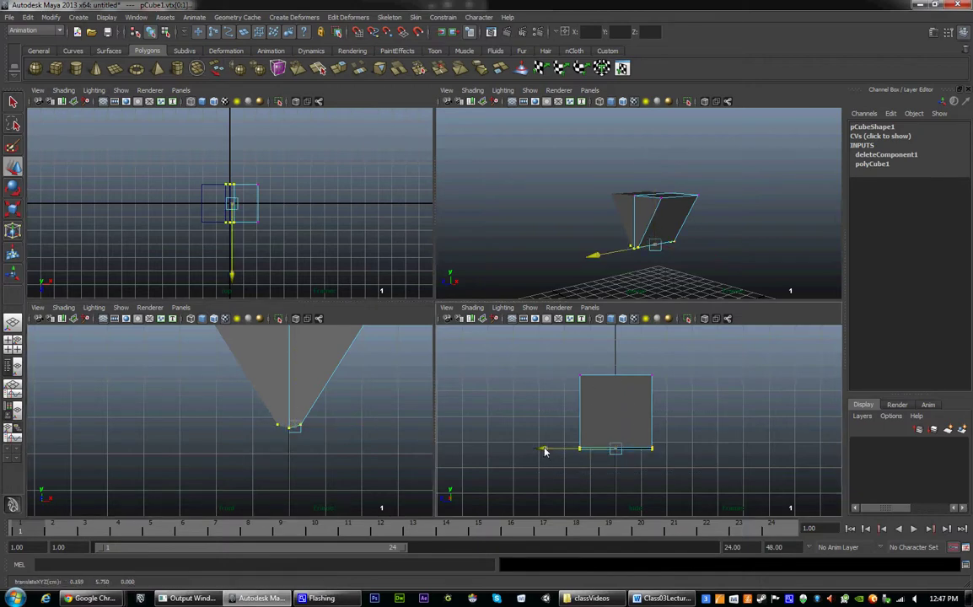
left_click_drag(543, 452, 548, 453)
left_click_drag(675, 368, 599, 379)
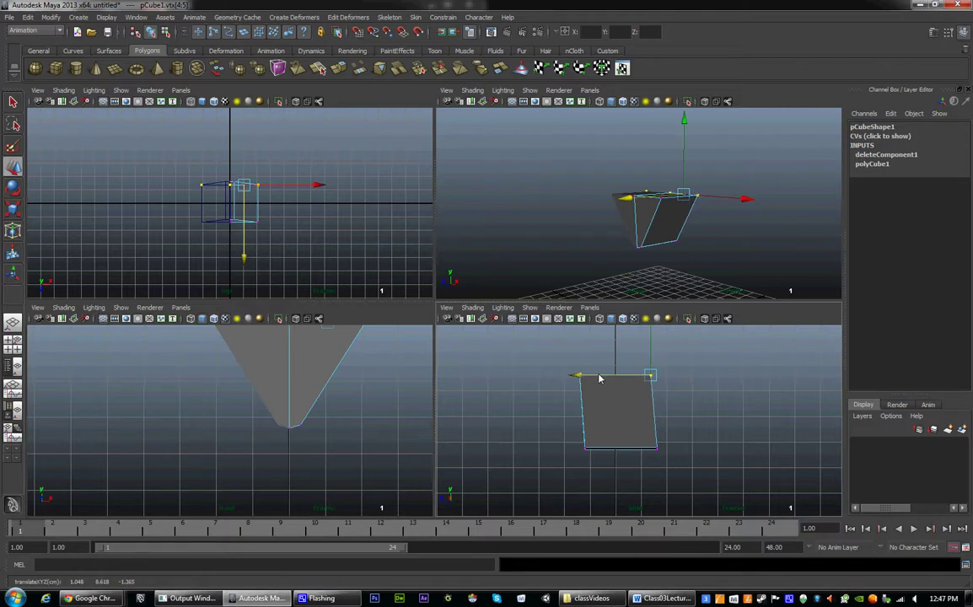
Step: Select the top face of the original half in face mode in the perspective view
left_click_drag(638, 265, 660, 278, "alt")
right_click_drag(660, 279, 607, 229, "alt")
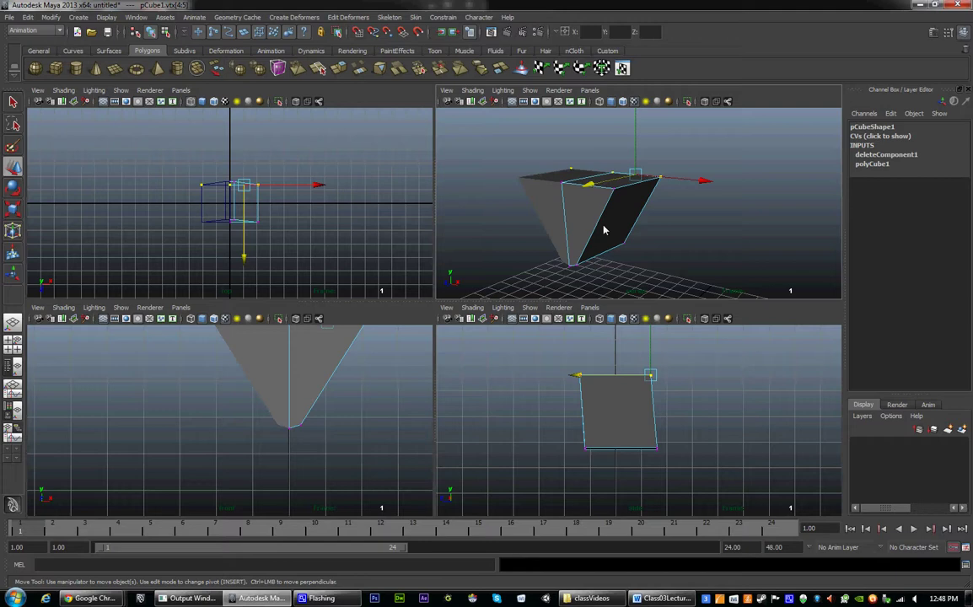
left_click_drag(625, 255, 593, 239, "alt")
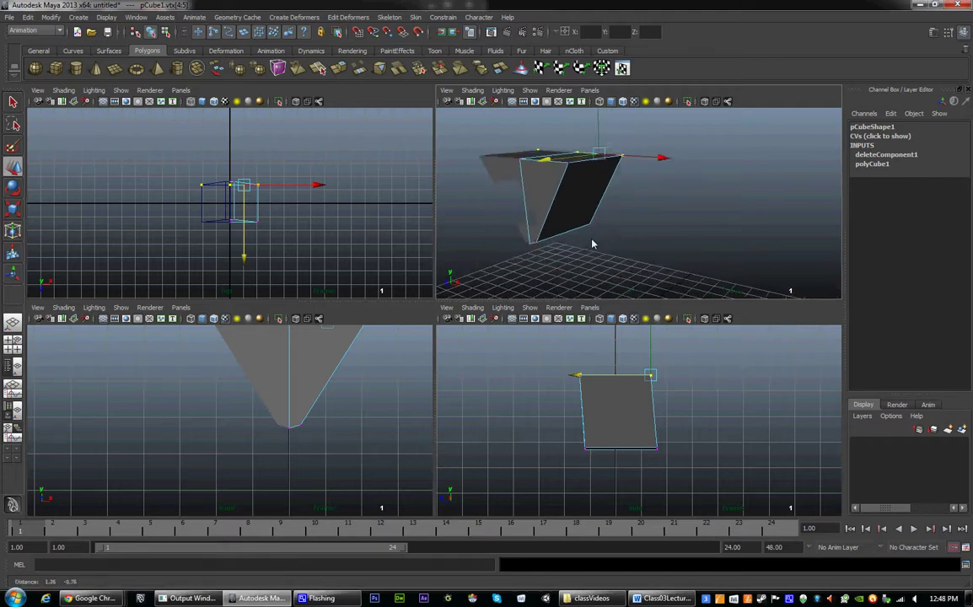
right_click_drag(594, 239, 580, 221, "alt")
left_click_drag(580, 221, 599, 242, "alt")
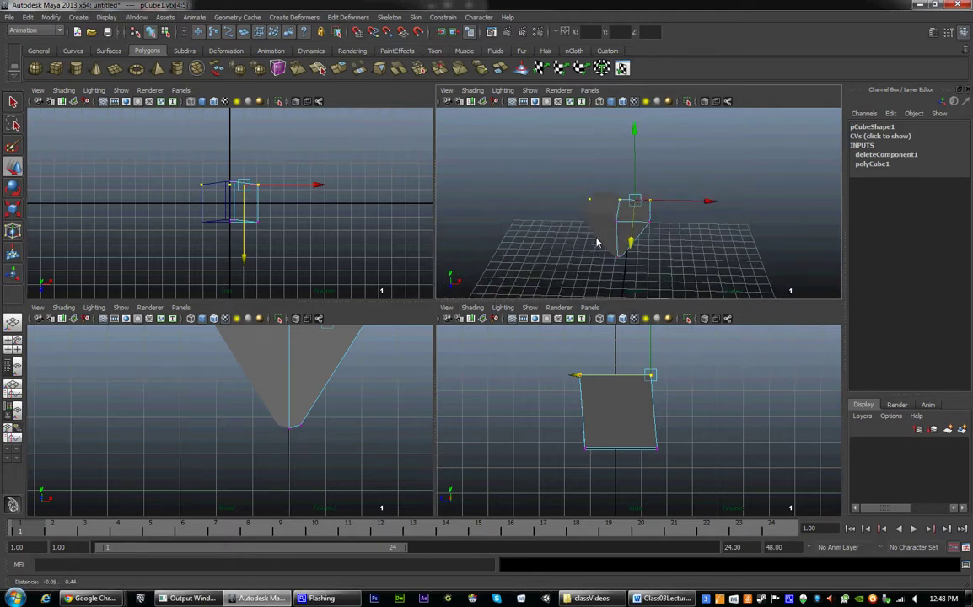
right_click_drag(599, 242, 666, 255, "alt")
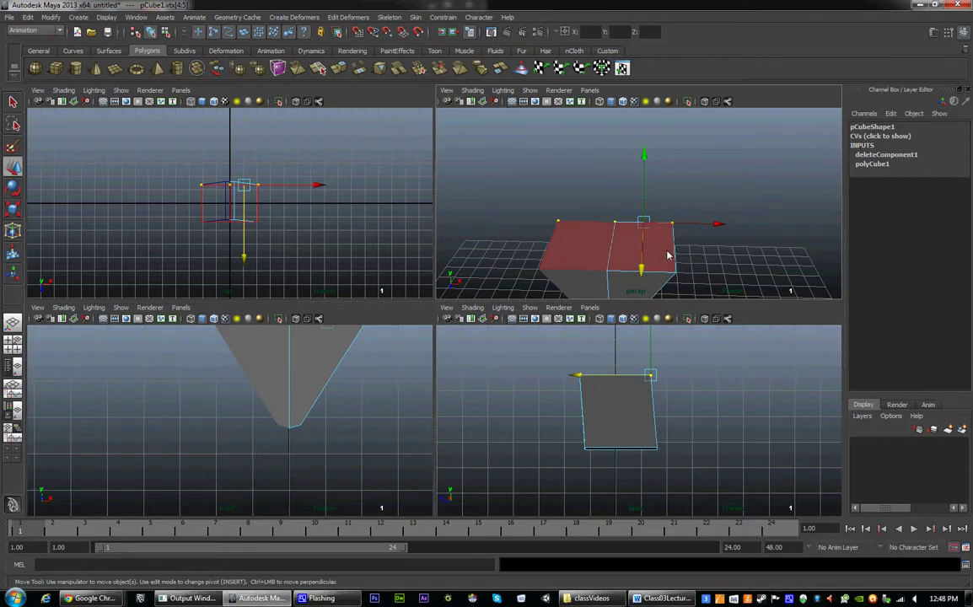
left_click(667, 255)
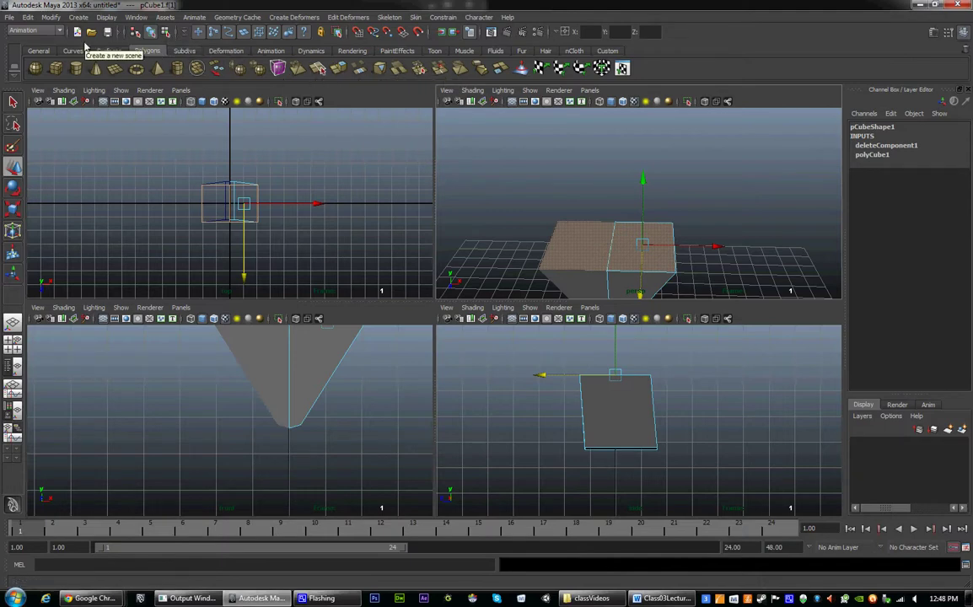
Step: Switch to the Polygons menu set and maximize the perspective view around the model
left_click(33, 30)
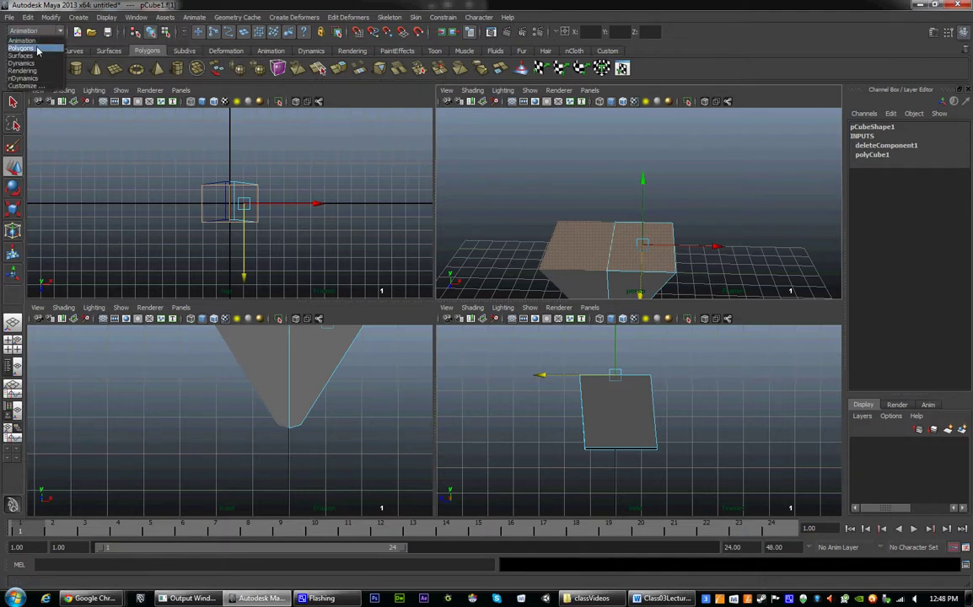
left_click(25, 48)
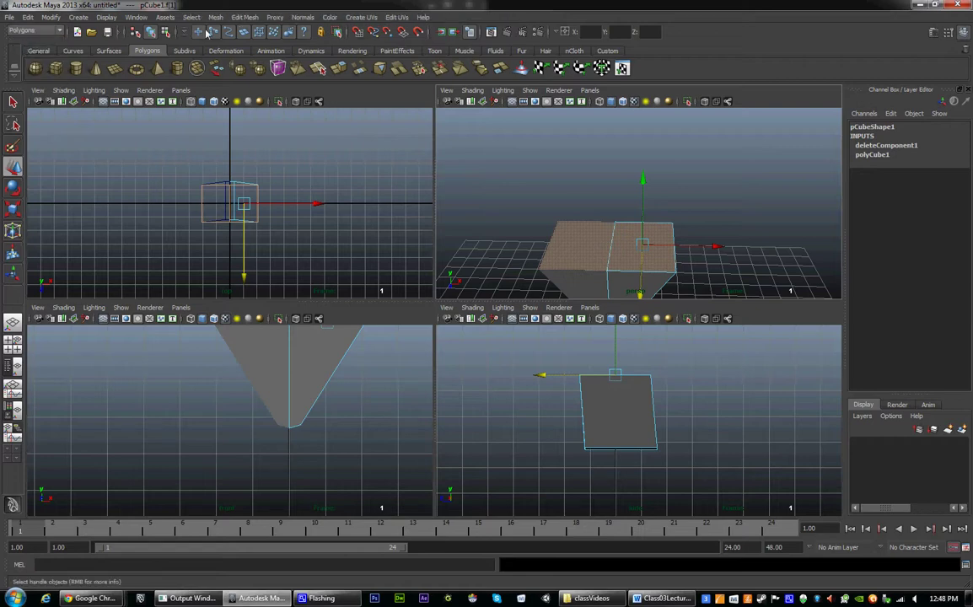
left_click(240, 17)
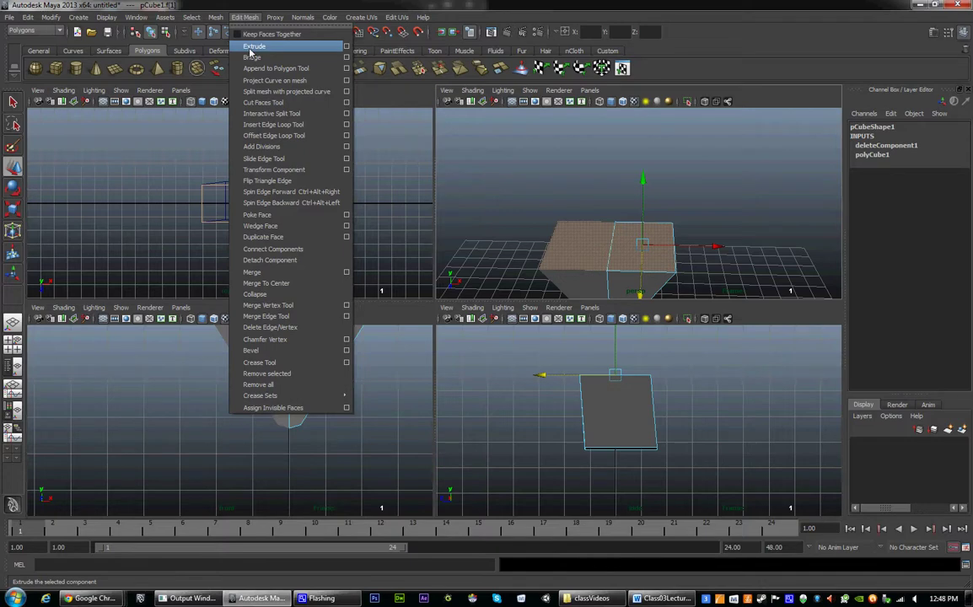
left_click(630, 192)
left_click_drag(630, 192, 592, 193, "alt")
key("space")
middle_click_drag(602, 253, 673, 223, "alt")
right_click_drag(672, 223, 526, 221, "alt")
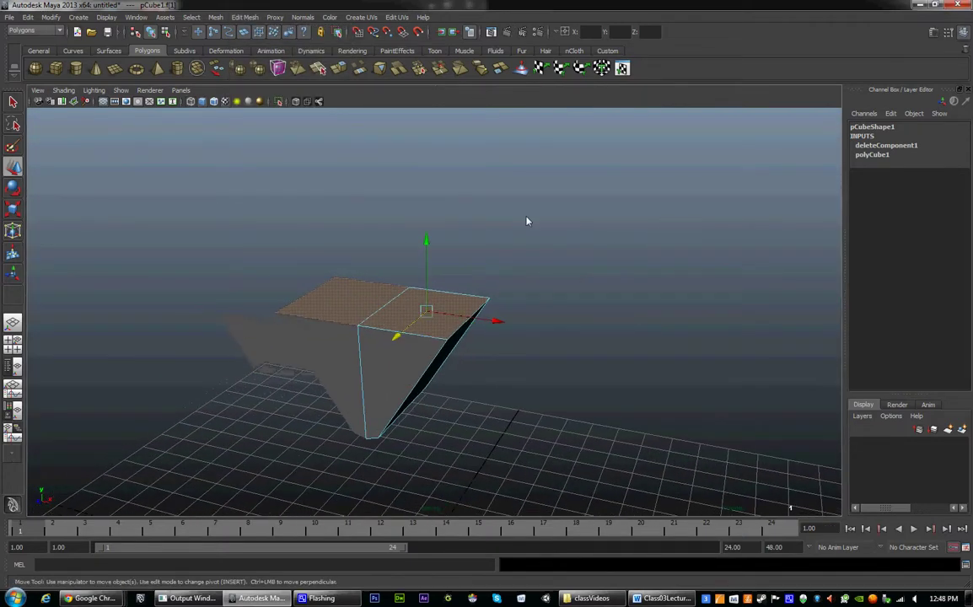
Step: Extrude the selected top face and pull it upward along Y to form a tall upper block
left_click(340, 70)
middle_click_drag(470, 221, 474, 263, "alt")
left_click_drag(475, 264, 522, 98, "alt")
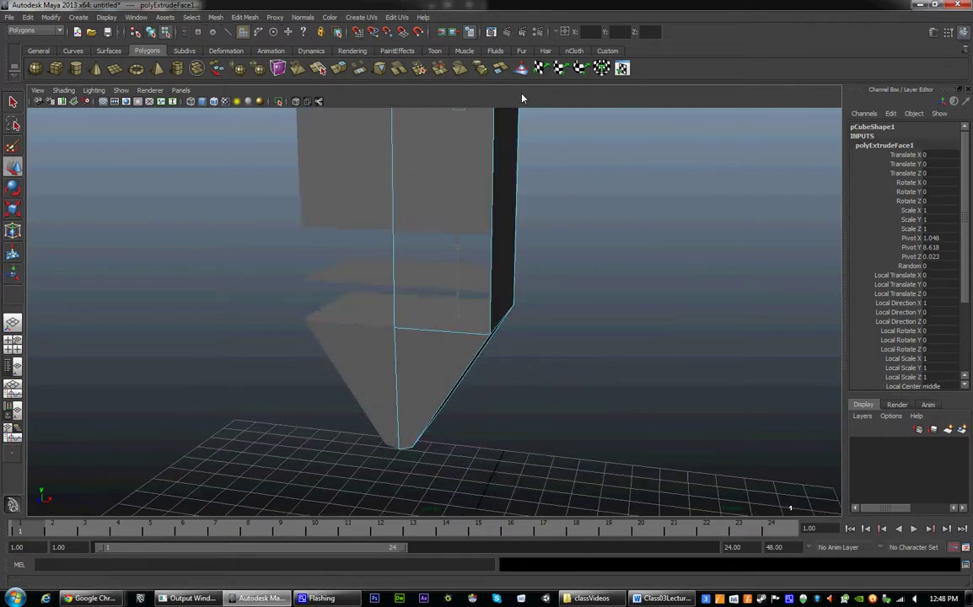
right_click_drag(519, 135, 454, 182, "alt")
middle_click_drag(454, 182, 463, 230, "alt")
left_click_drag(463, 230, 471, 211, "alt")
middle_click_drag(456, 135, 450, 172, "alt")
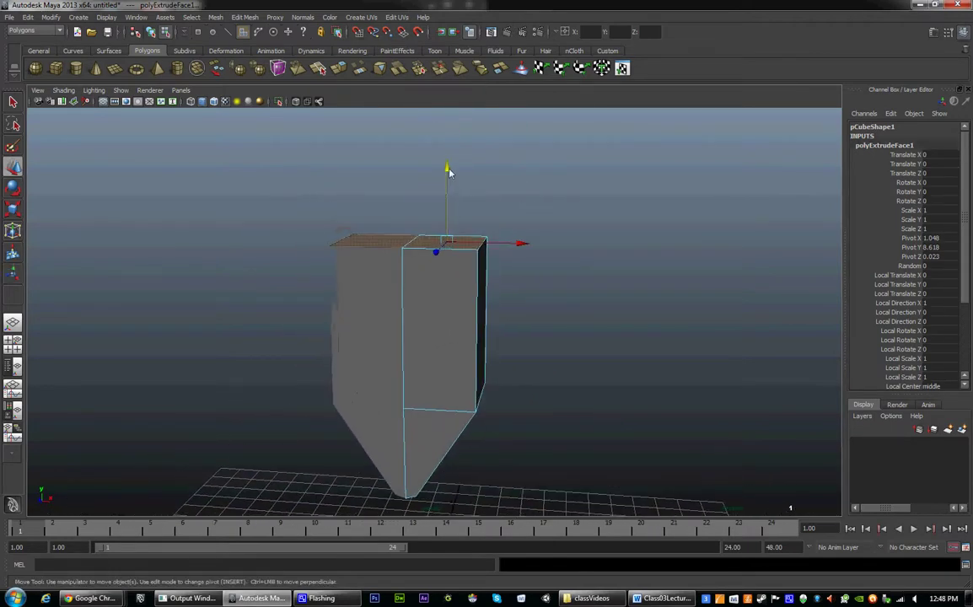
left_click_drag(449, 172, 451, 152, "alt")
Step: Select the outer top vertices of the extruded block in vertex mode and move them outward along X
right_click_drag(480, 240, 436, 244)
left_click_drag(502, 201, 464, 240)
left_click(561, 223)
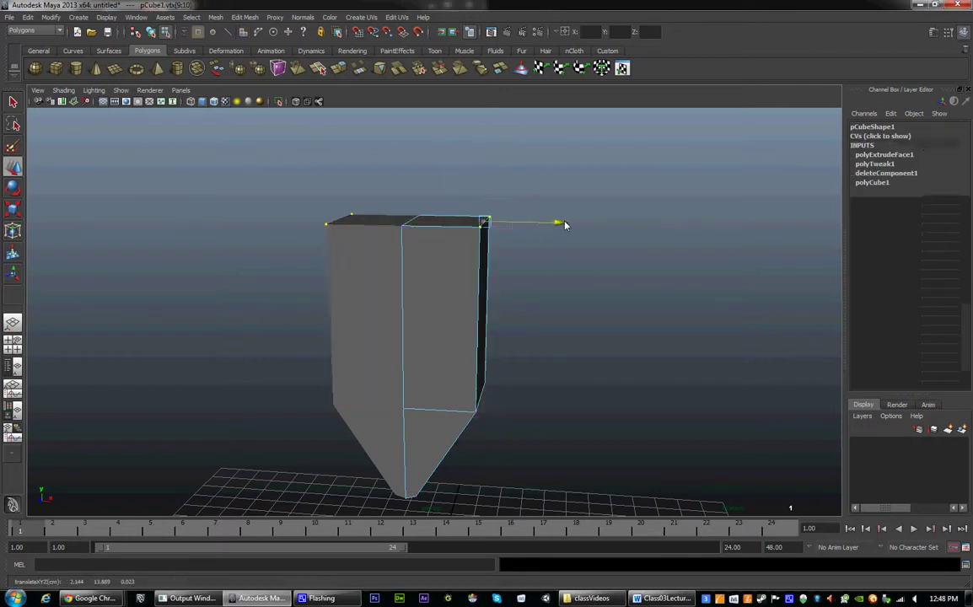
mouse_move(577, 223)
left_mouse_down("alt")
mouse_move(614, 208)
mouse_move(587, 195)
mouse_move(604, 220)
mouse_move(561, 221)
left_mouse_up("alt")
left_click_drag(549, 339, 450, 360, "alt")
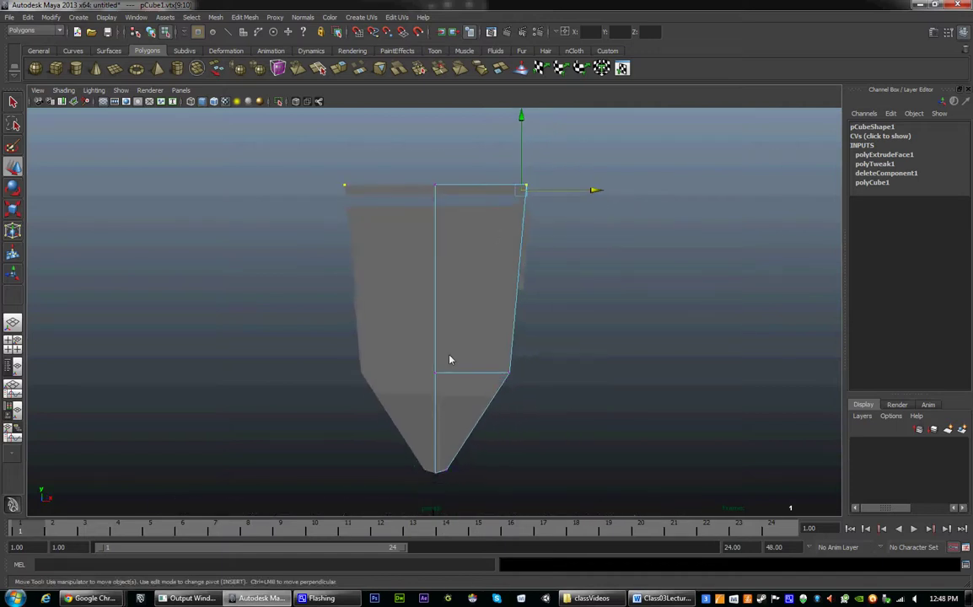
left_click_drag(530, 173, 506, 269, "alt")
left_click_drag(593, 278, 429, 333, "alt")
Step: Return to object mode and insert a horizontal edge loop across the upper third of the extruded block
right_click_drag(430, 333, 475, 316)
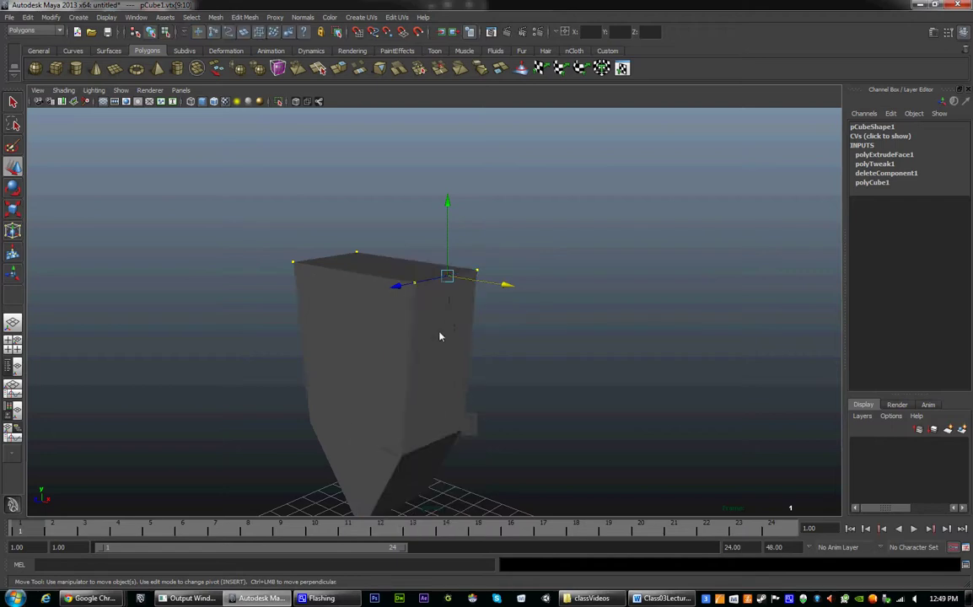
left_click_drag(440, 337, 578, 368, "alt")
right_click_drag(578, 368, 477, 365, "alt")
left_click_drag(477, 365, 417, 318, "alt")
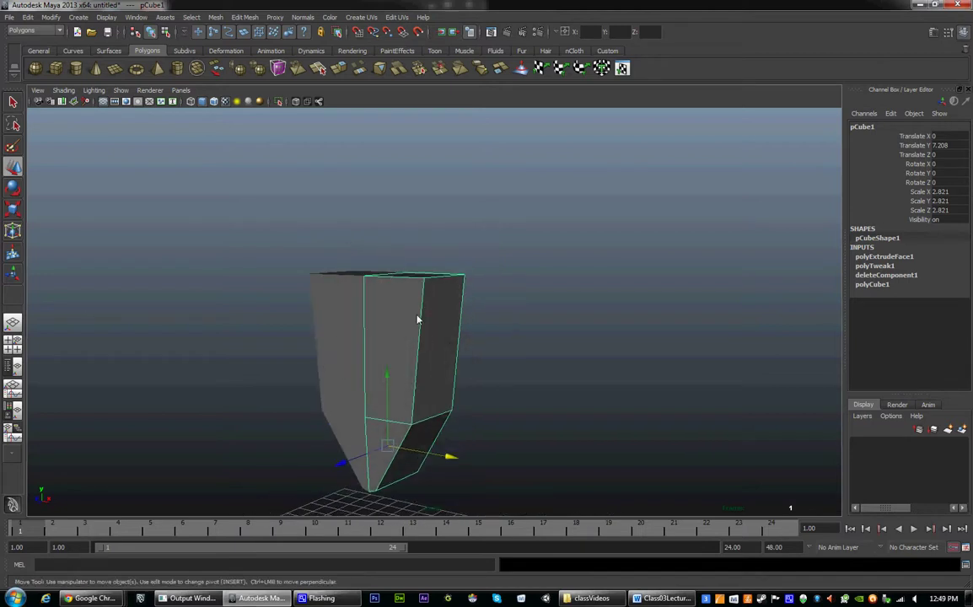
left_click(246, 18)
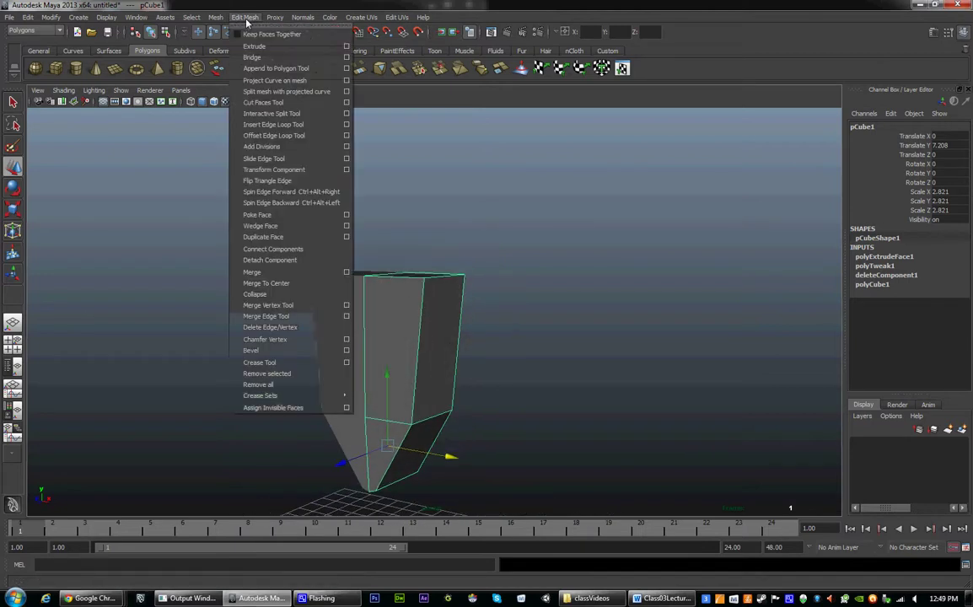
left_click(275, 125)
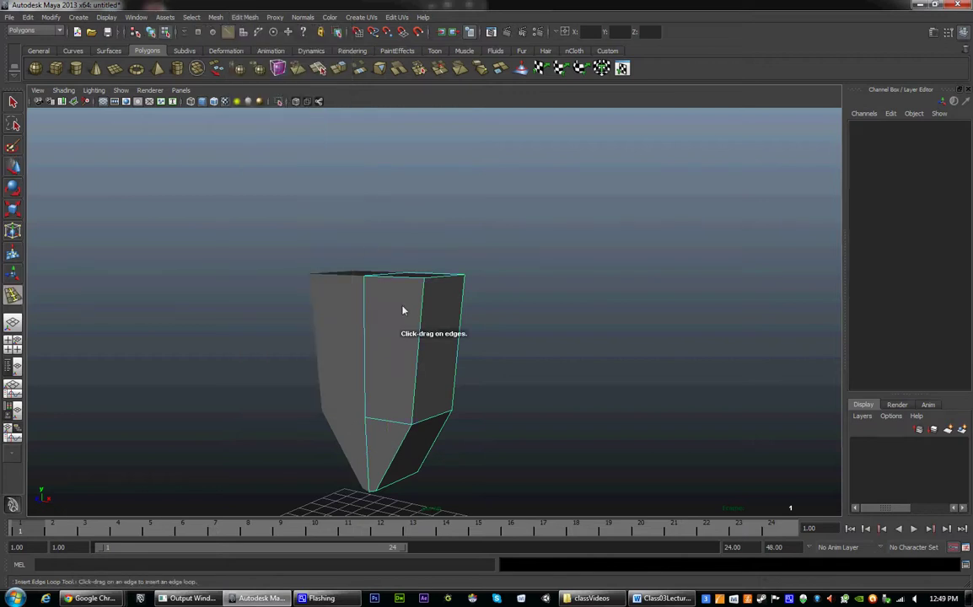
left_click_drag(426, 325, 400, 316)
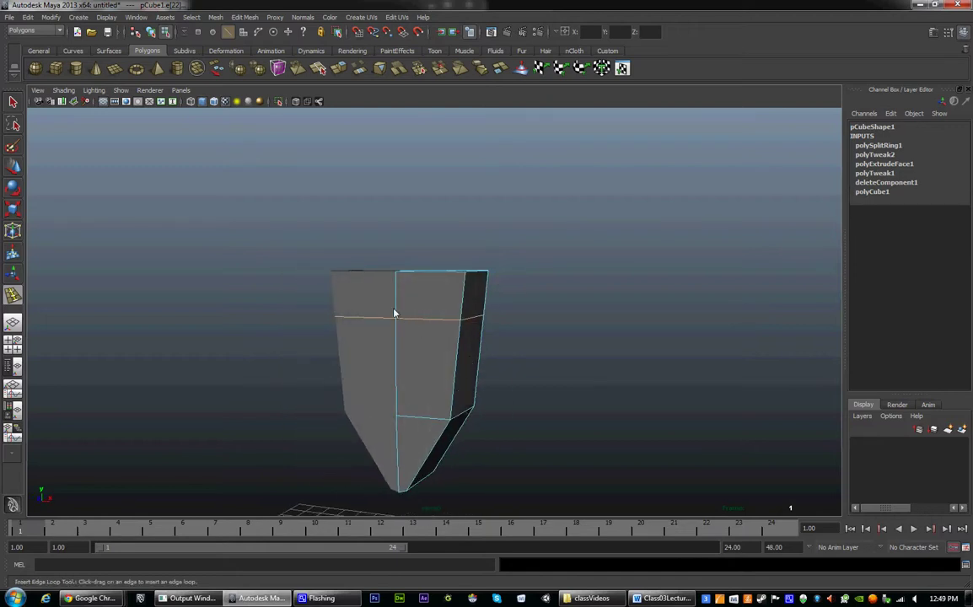
Step: Move individual vertices of the new edge loop along Y in vertex mode to slant the loop
left_click_drag(463, 340, 259, 353, "alt")
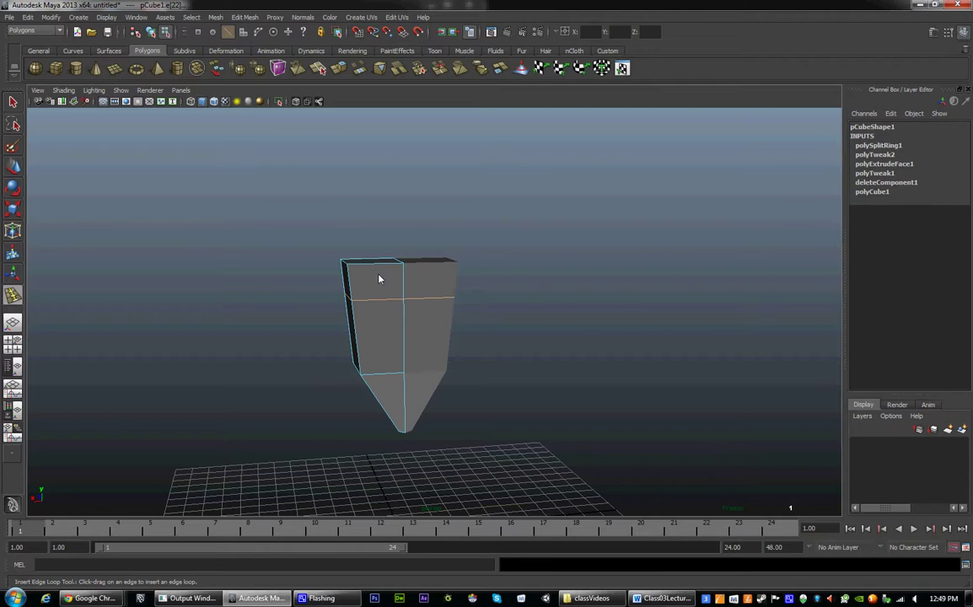
left_click_drag(378, 279, 350, 304, "alt")
key("w")
right_click(437, 335)
left_click(397, 335)
left_click(430, 337)
left_click(295, 301)
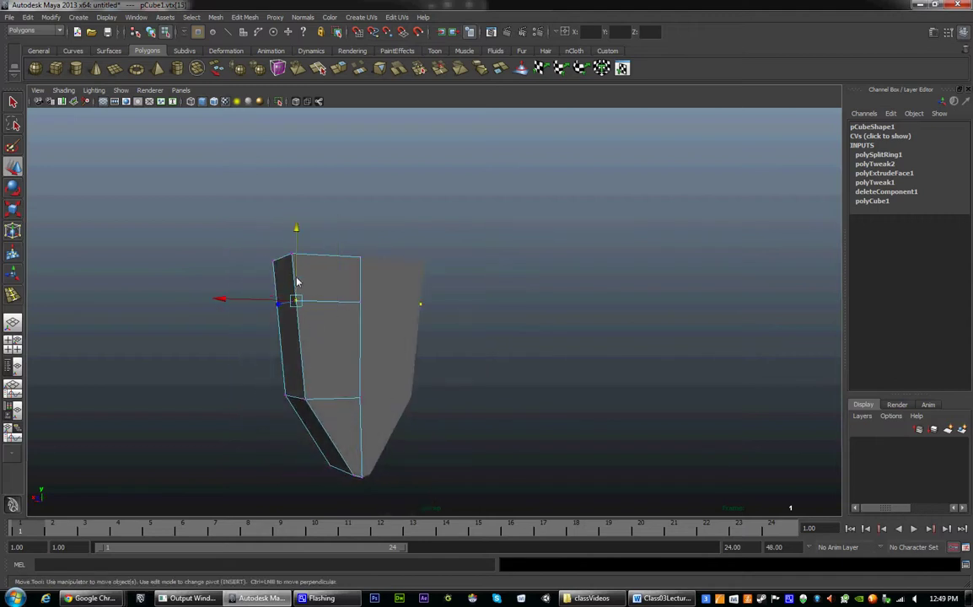
left_click_drag(298, 236, 474, 309, "alt")
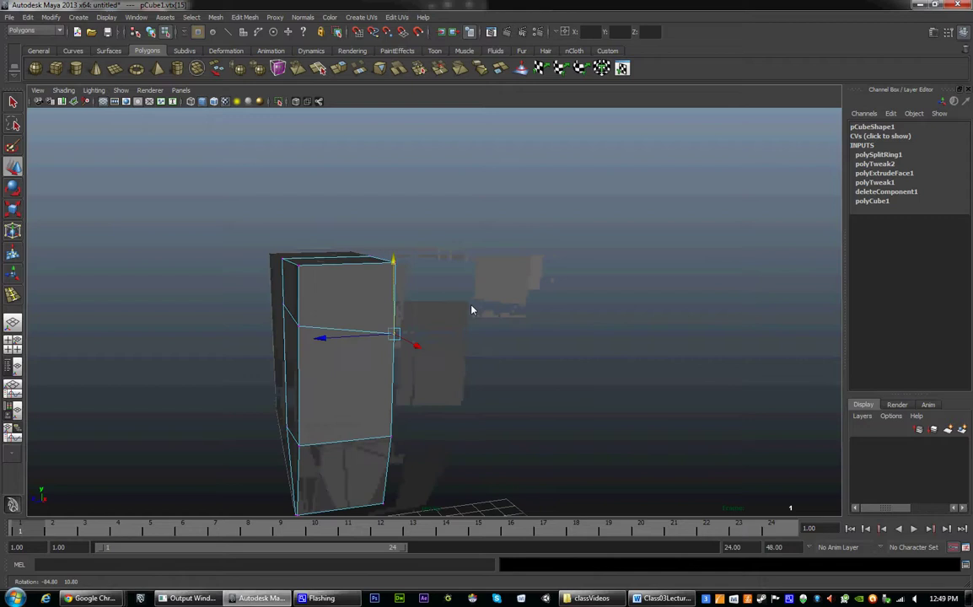
Step: Extrude the outer side face above the edge loop and move it outward along X as a shoulder
right_click(355, 299)
left_click(354, 317)
left_click(358, 293)
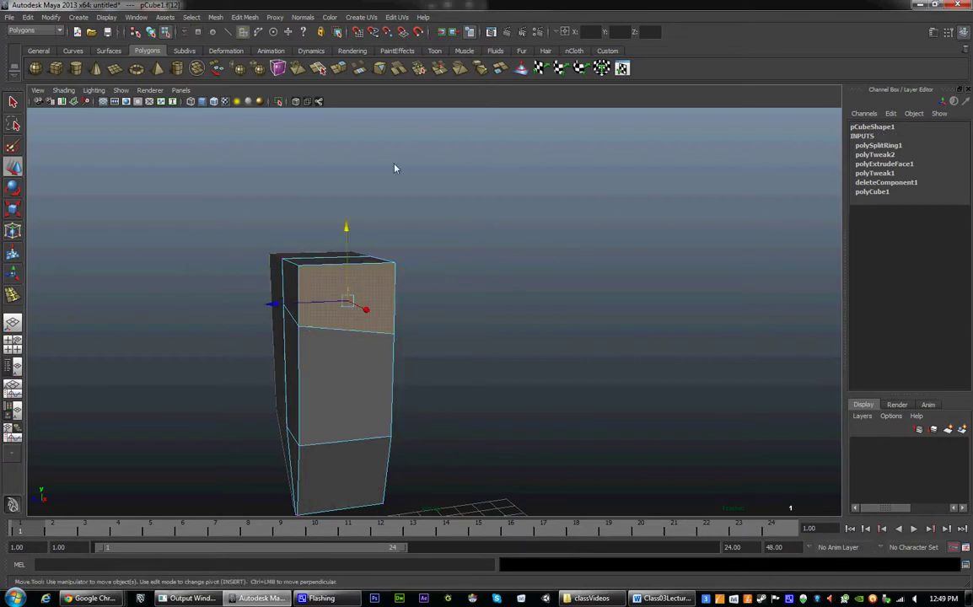
left_click(338, 69)
left_click_drag(417, 327, 428, 345, "alt")
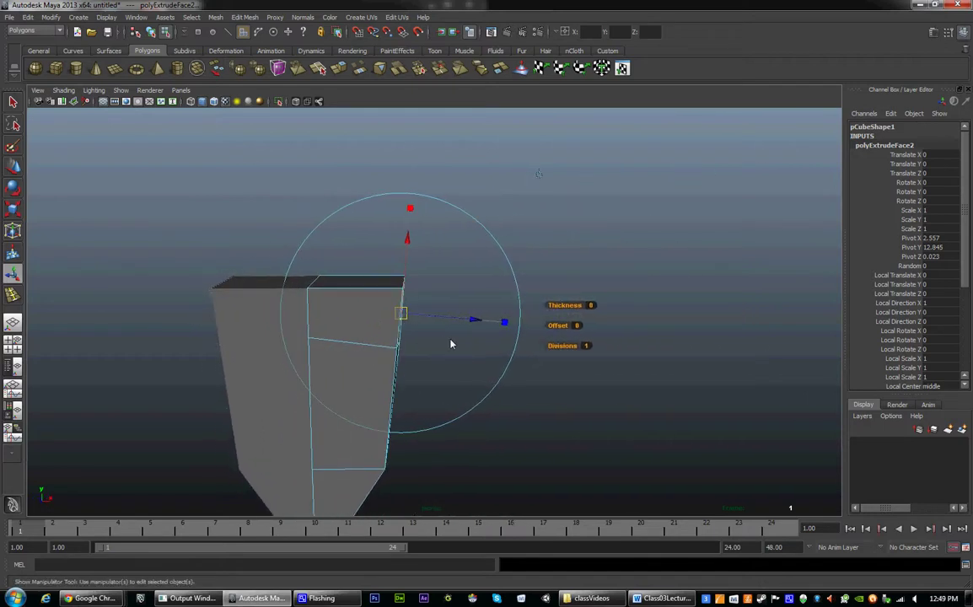
key("w")
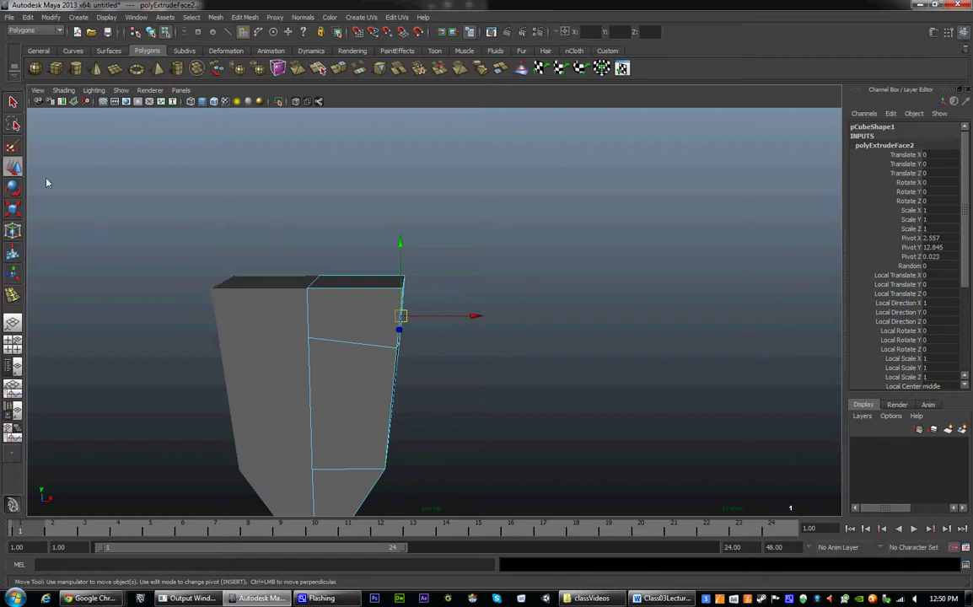
left_click_drag(473, 319, 415, 317)
Step: Reshape the extruded shoulder in edge mode by moving its outer edges along X and Y
right_click_drag(413, 313, 412, 314)
left_click_drag(411, 314, 518, 324, "alt")
left_click(400, 318)
left_click_drag(456, 267, 435, 253)
left_click(427, 310)
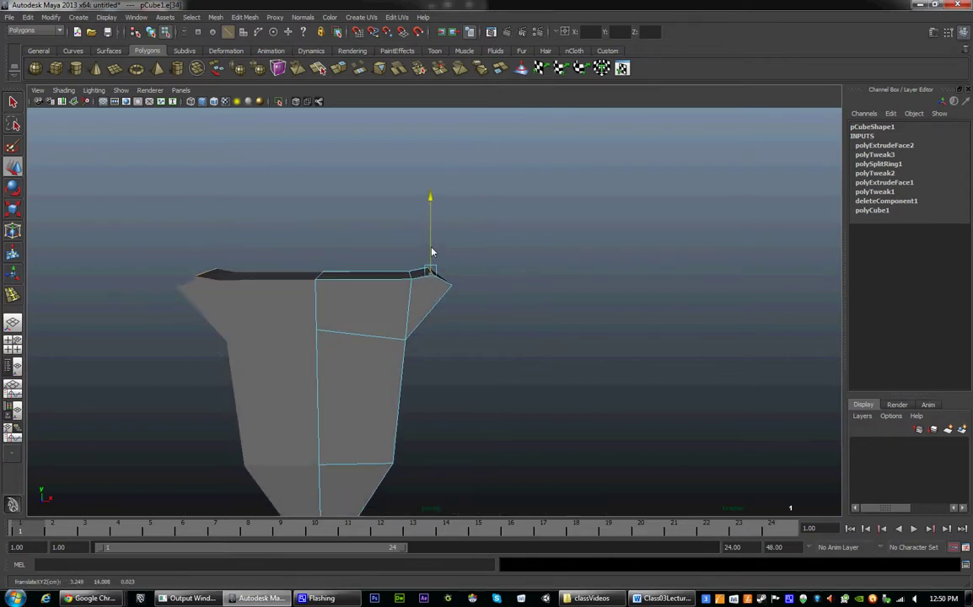
left_click(497, 274)
Step: Lower the shoulder's front outer corner vertex along Y in vertex mode, and undo the last change at the back corner
left_click_drag(493, 274, 375, 274, "alt")
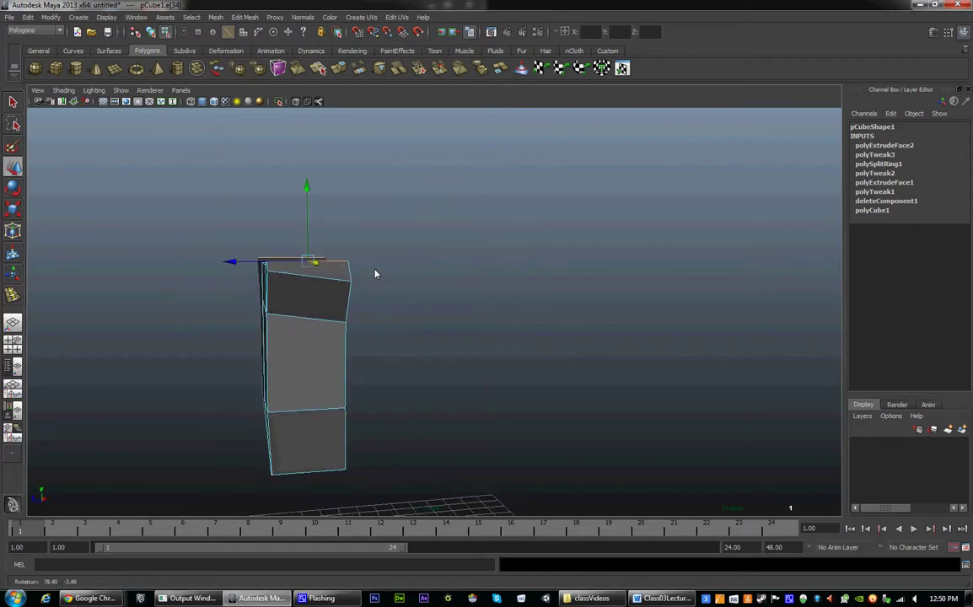
mouse_move(271, 271)
right_mouse_down()
mouse_move(262, 271)
mouse_move(271, 276)
right_mouse_up()
left_click(269, 276)
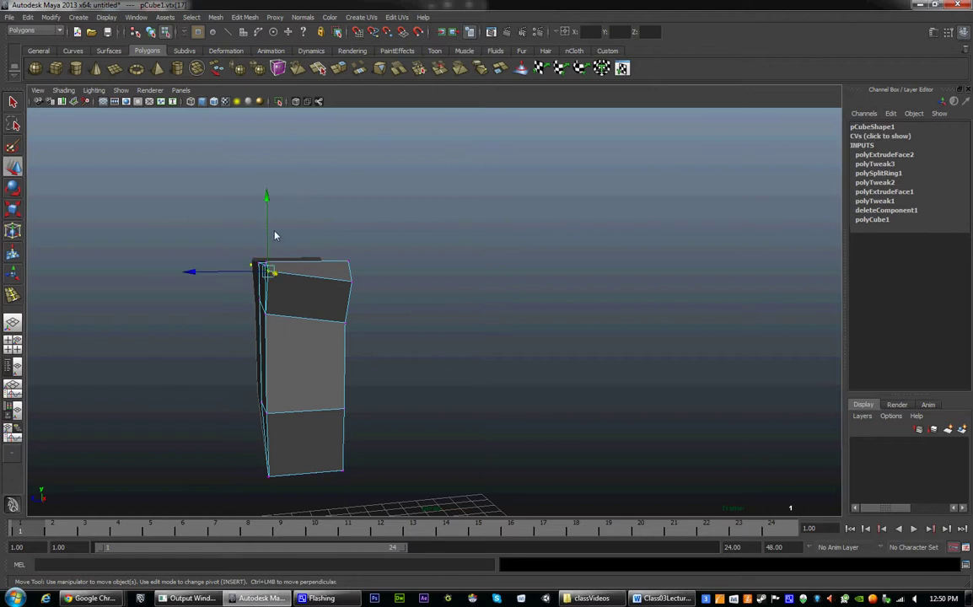
left_click(267, 209)
left_click(350, 284)
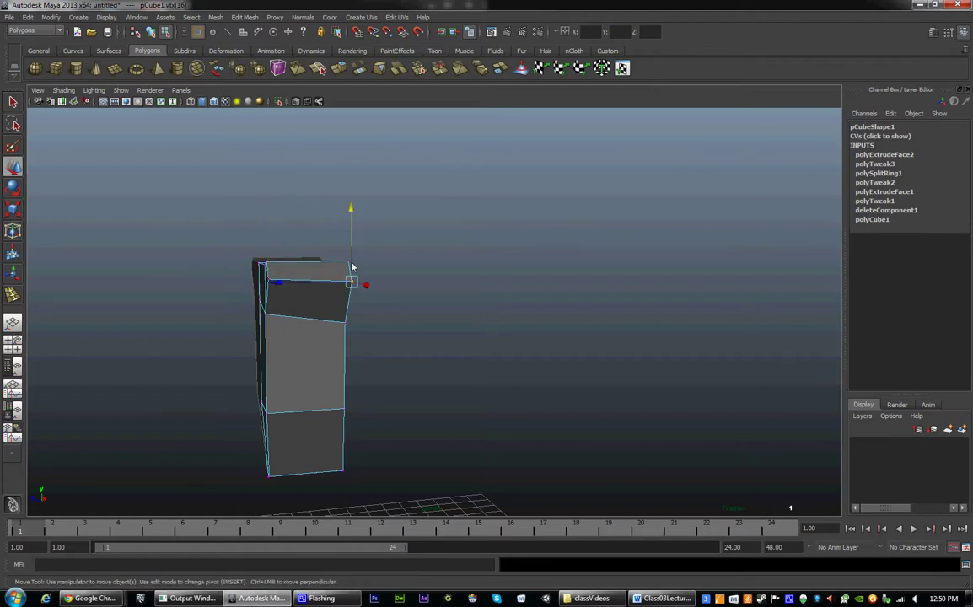
key("ctrl+z")
Step: Extrude the shoulder's slanted underside face in face mode and move it outward along X to form a long arm
left_click_drag(353, 274, 347, 308, "alt")
right_click_drag(345, 304, 345, 329)
left_click(337, 310)
left_click_drag(362, 148, 399, 309, "alt")
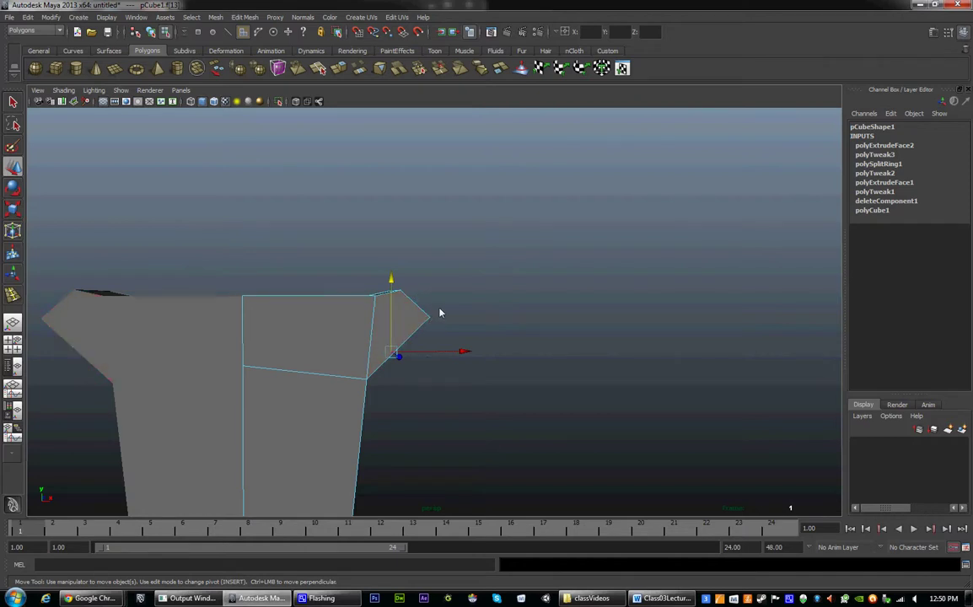
left_click_drag(441, 312, 351, 334, "alt")
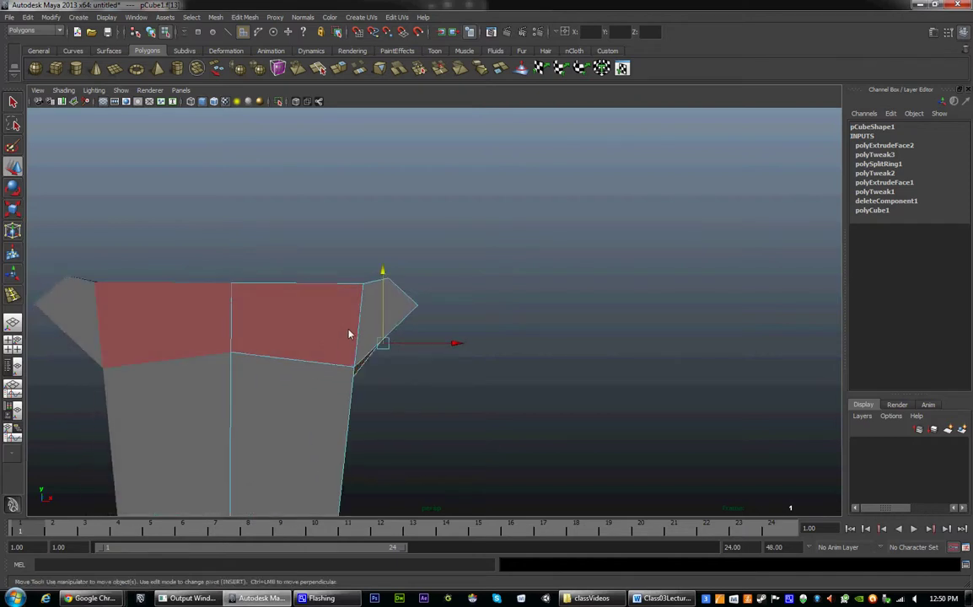
left_click_drag(425, 341, 421, 343, "alt")
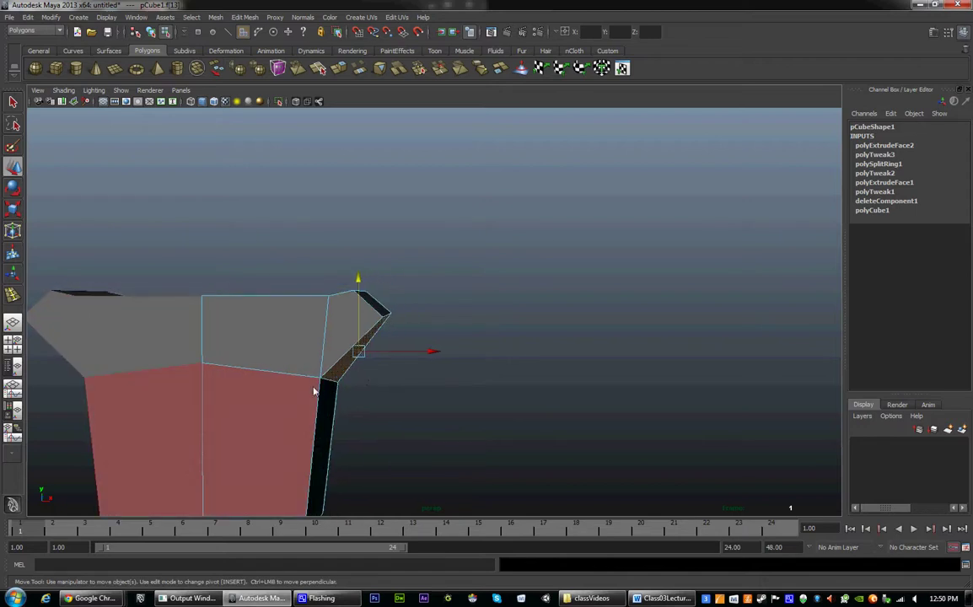
left_click_drag(366, 336, 340, 254, "alt")
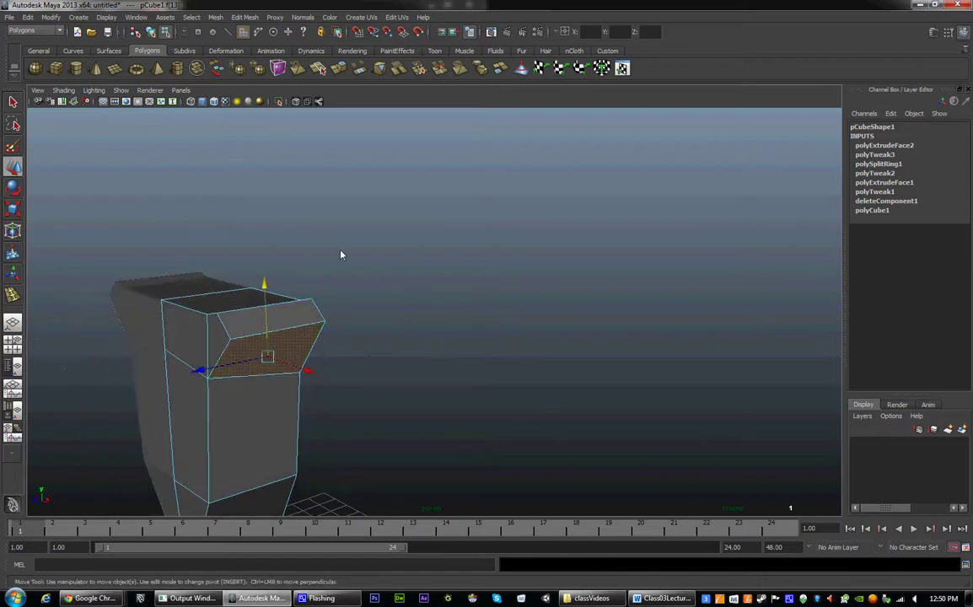
left_click(307, 68)
left_click_drag(428, 357, 468, 358, "alt")
key("w")
left_click_drag(553, 365, 608, 330, "alt")
Step: Flatten the arm's slanted end face by scaling it along X
key("r")
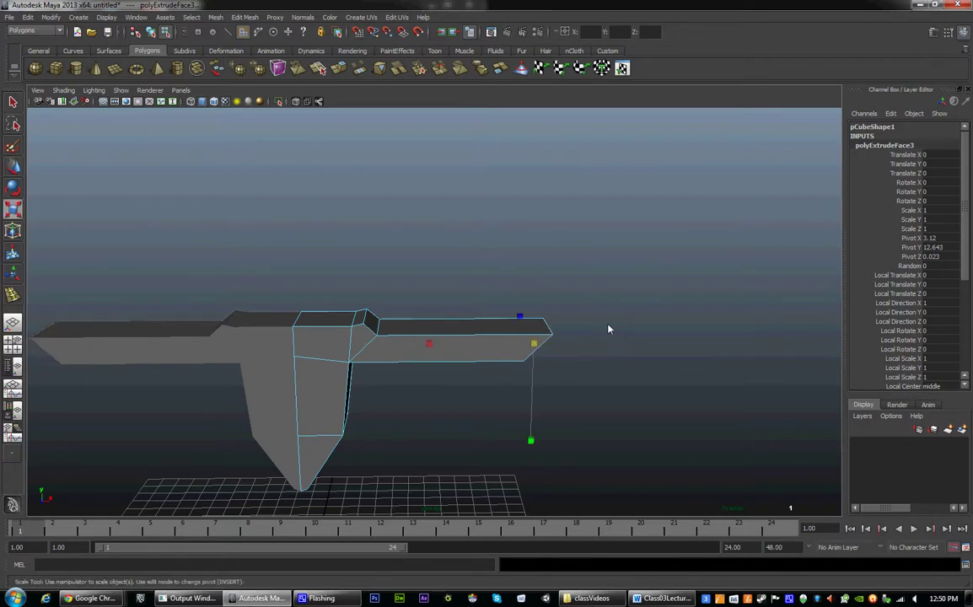
left_click_drag(551, 389, 549, 387, "alt")
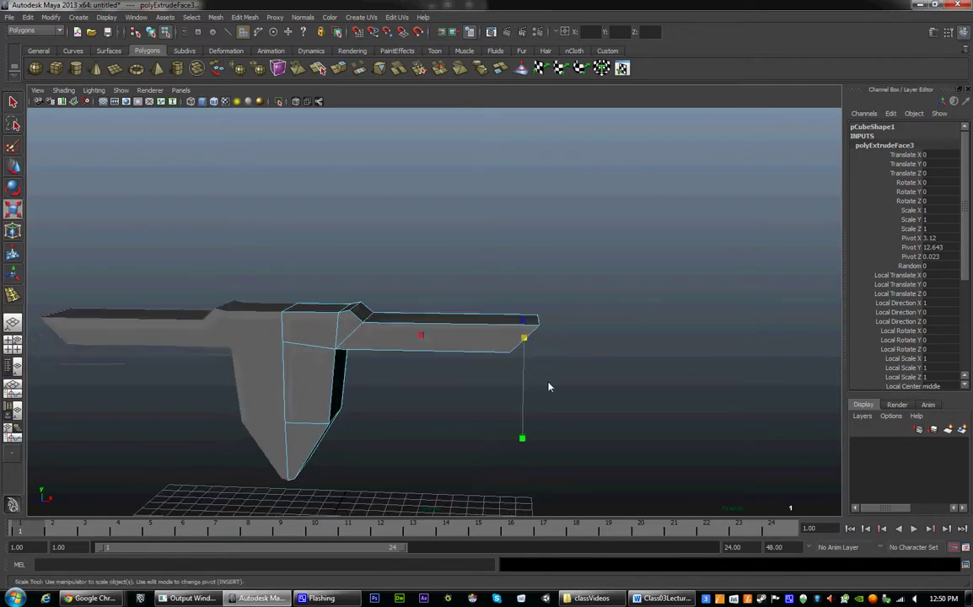
left_click_drag(422, 336, 487, 343)
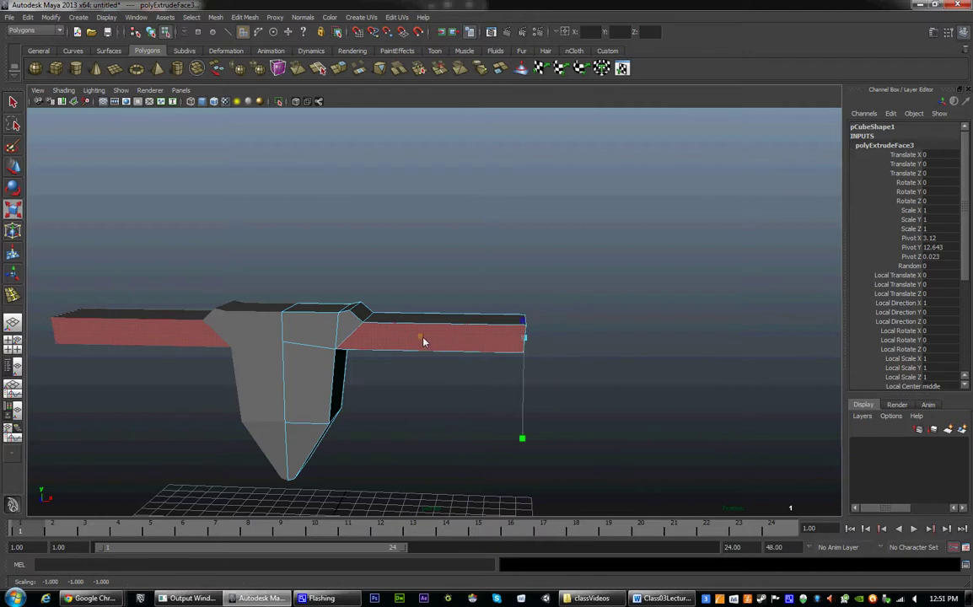
left_click_drag(424, 341, 493, 371)
left_click_drag(391, 340, 479, 343)
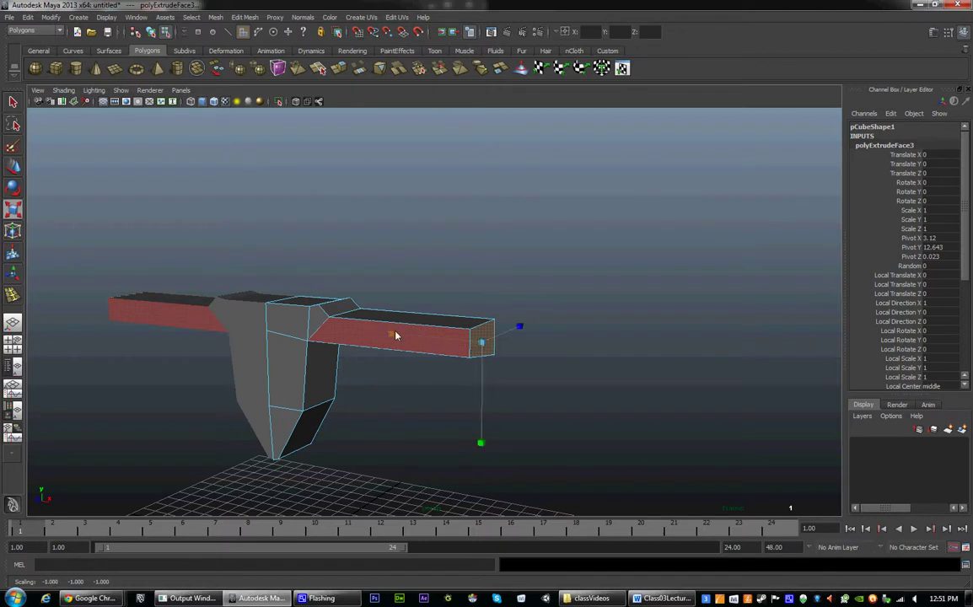
left_click_drag(392, 335, 580, 352)
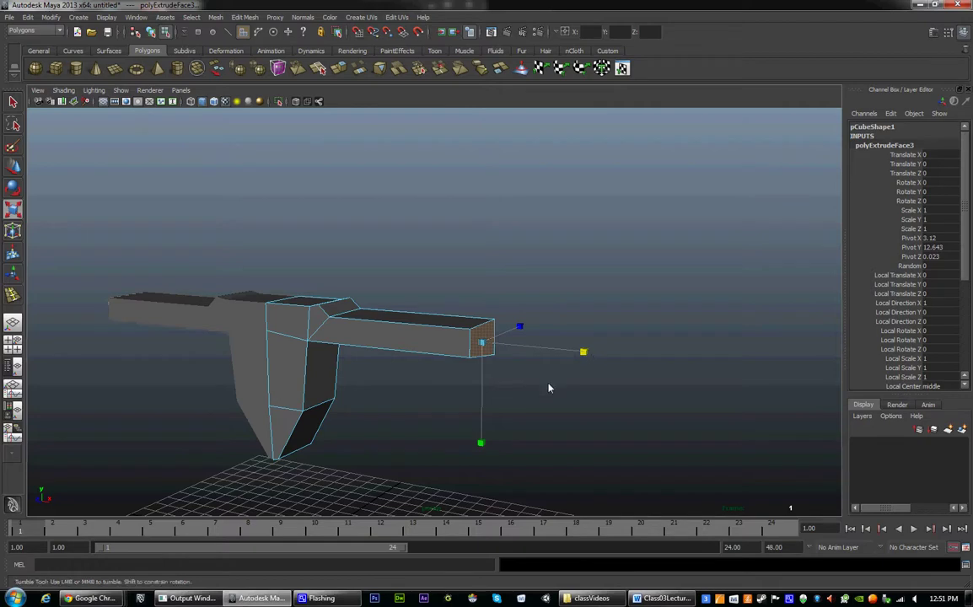
Step: Taper the arm by scaling its end face down uniformly, and return to object mode
left_click_drag(550, 391, 521, 386, "alt")
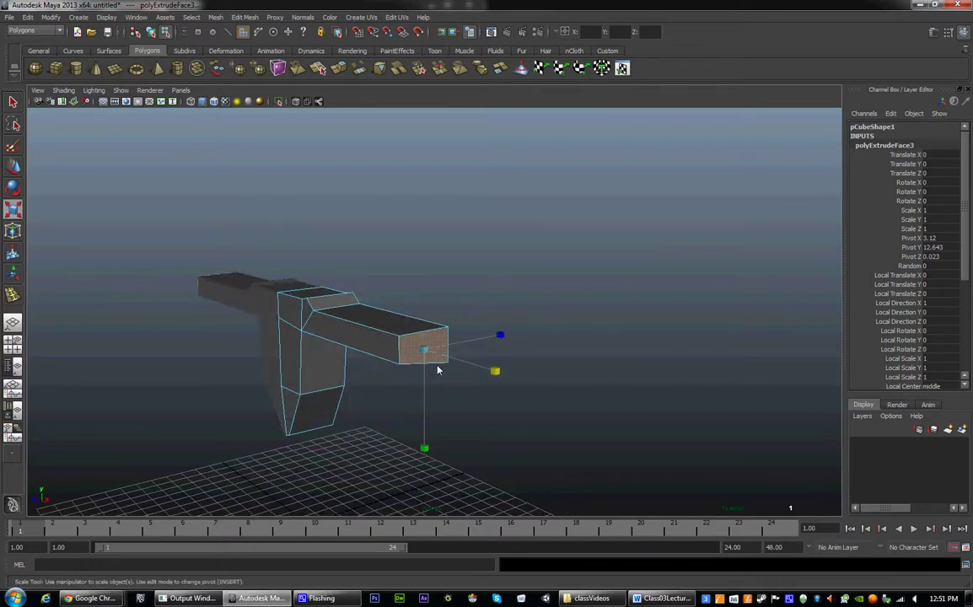
mouse_move(430, 350)
left_mouse_down()
mouse_move(384, 358)
mouse_move(515, 362)
mouse_move(436, 342)
left_mouse_up()
right_click_drag(436, 341, 422, 291)
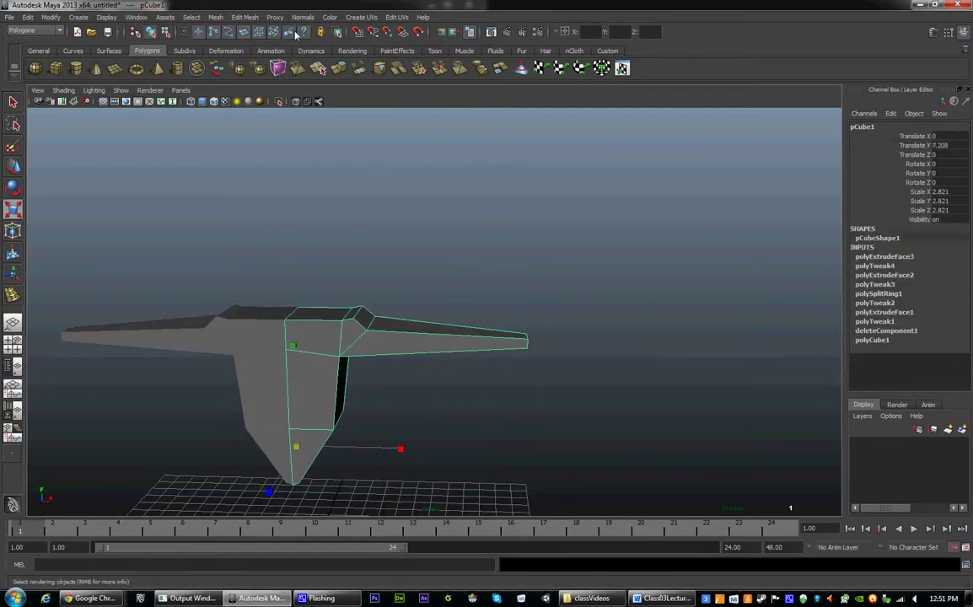
Step: Insert an edge loop around the arm about halfway along its length with the Insert Edge Loop Tool
left_click(239, 20)
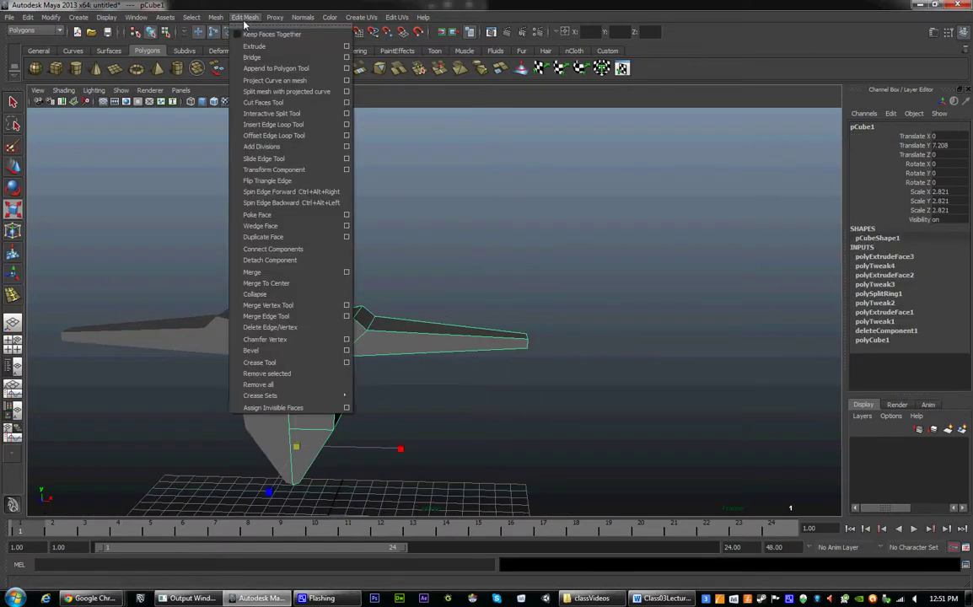
left_click(277, 130)
left_click_drag(277, 130, 391, 320, "alt")
left_click_drag(443, 370, 439, 366)
Step: Straighten the new arm edge loop by scaling it along X, and adjust its depth by scaling along Z
key("r")
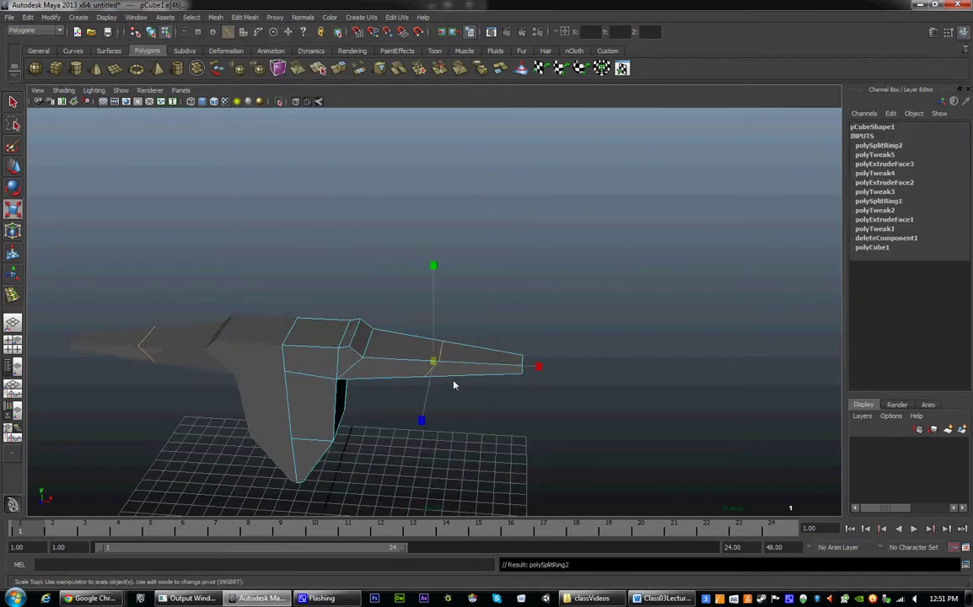
left_click(538, 367)
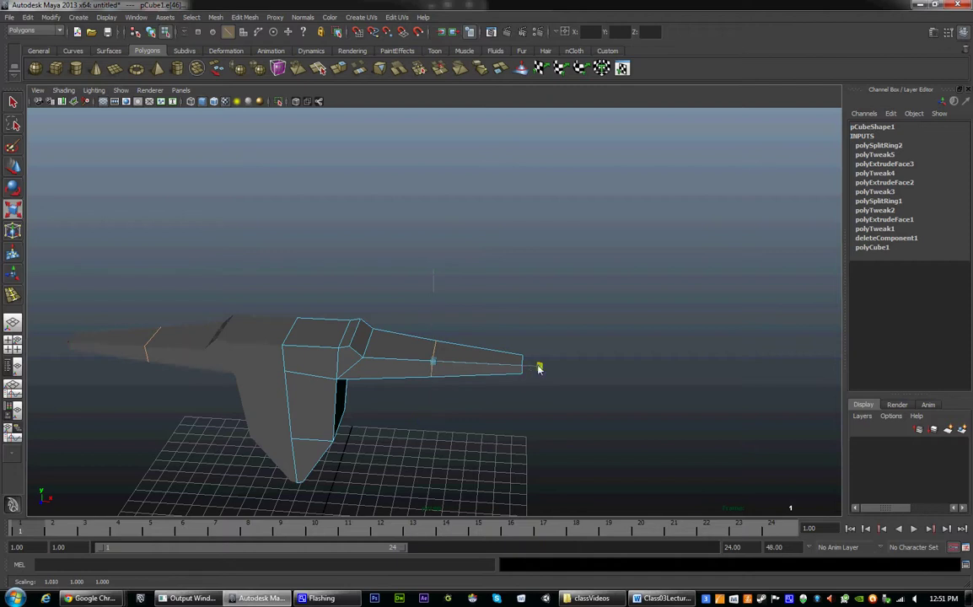
key("w")
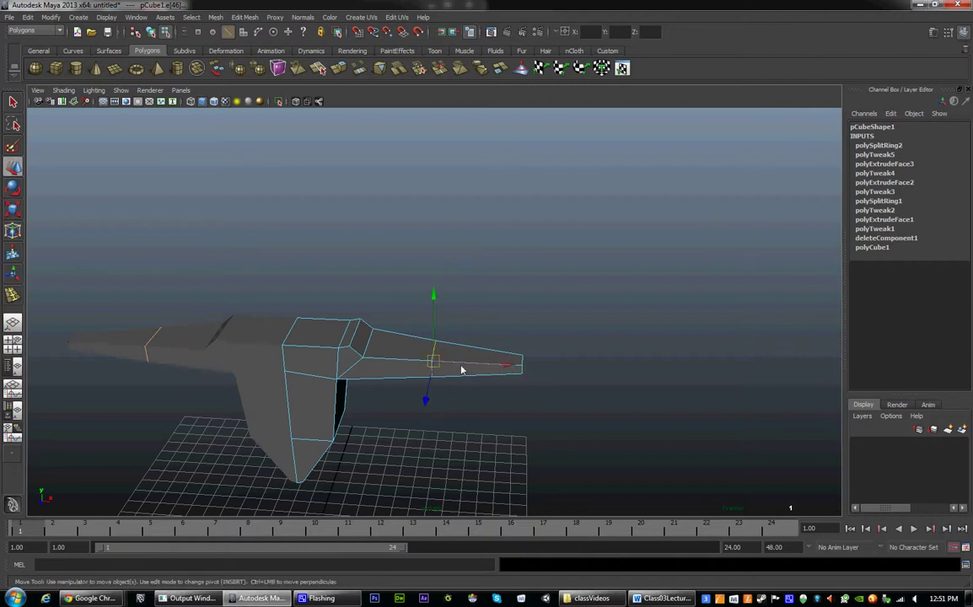
left_click_drag(461, 368, 454, 394, "alt")
key("r")
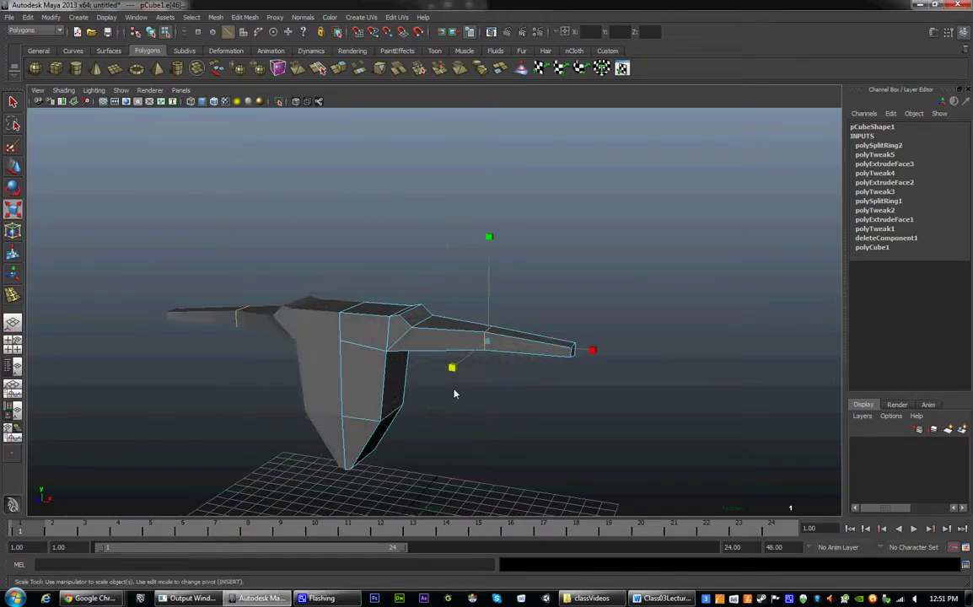